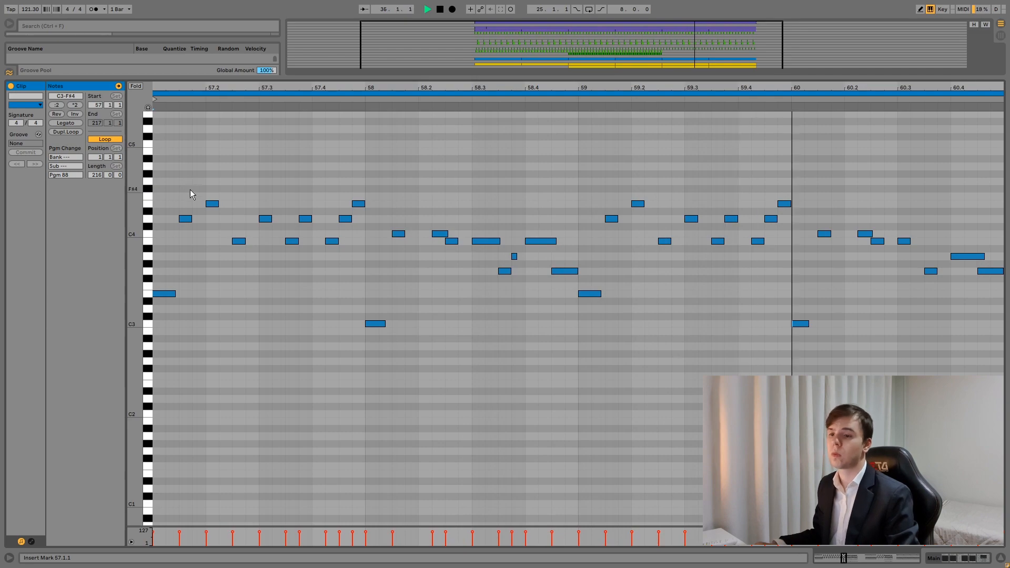
Stop playback, open Serum on the Main bass track, and inspect oscillator A's wavetable categories and oscillator B's level
{"action": "key", "text": "space"}
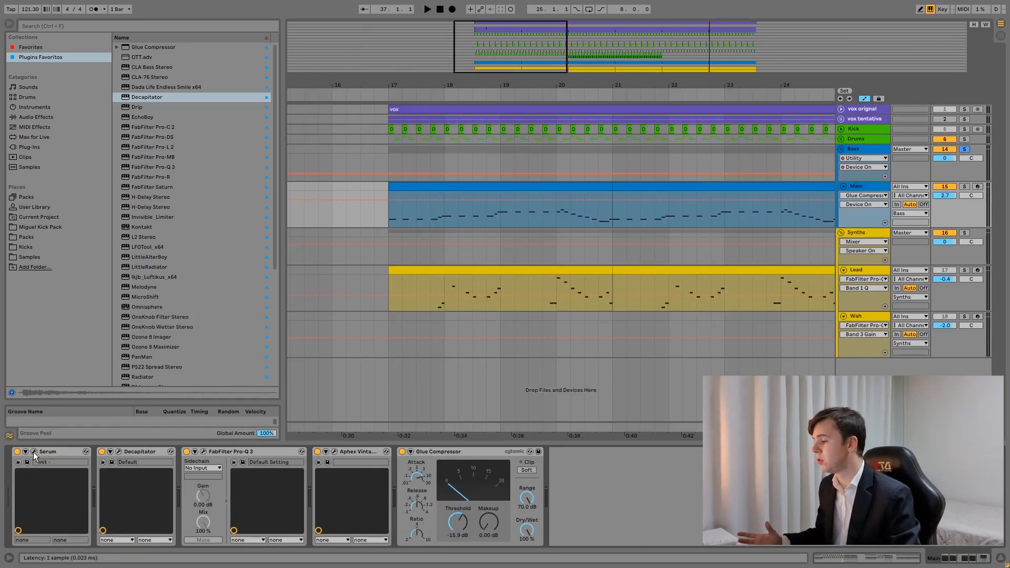
{"action": "left_click", "coordinate": [33, 451]}
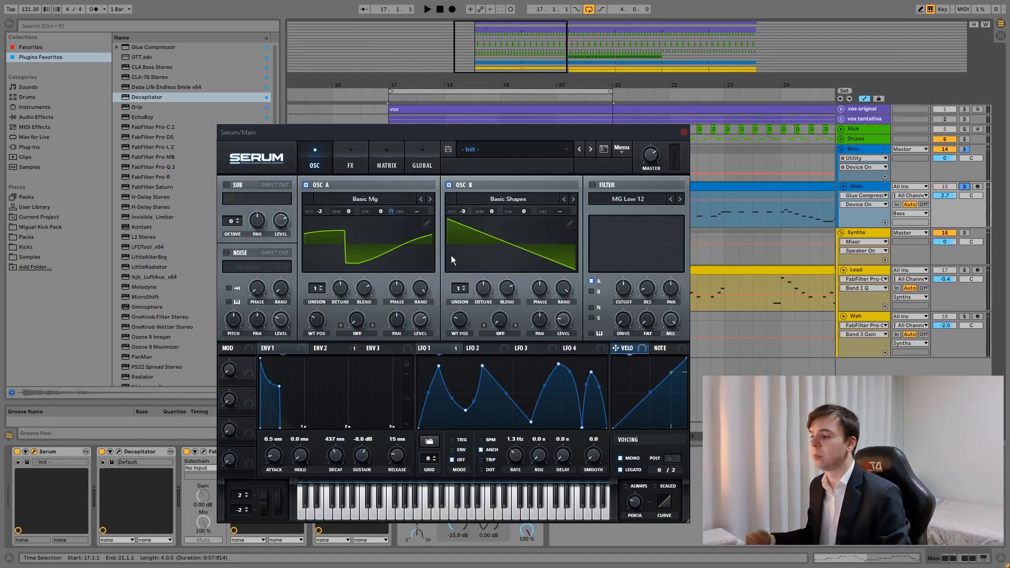
{"action": "left_click", "coordinate": [346, 203]}
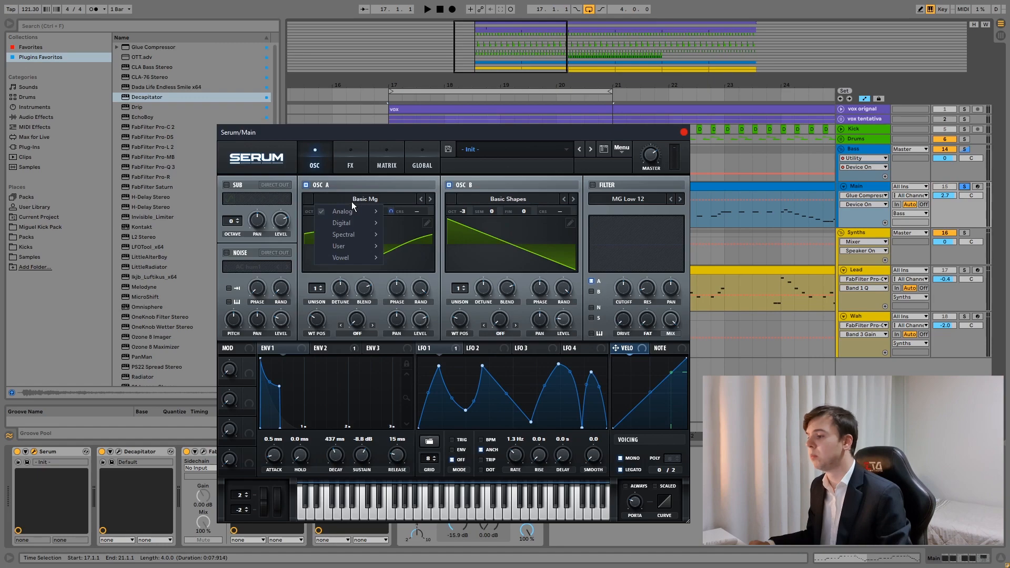
{"action": "mouse_move", "coordinate": [346, 209]}
{"action": "left_click", "coordinate": [413, 241]}
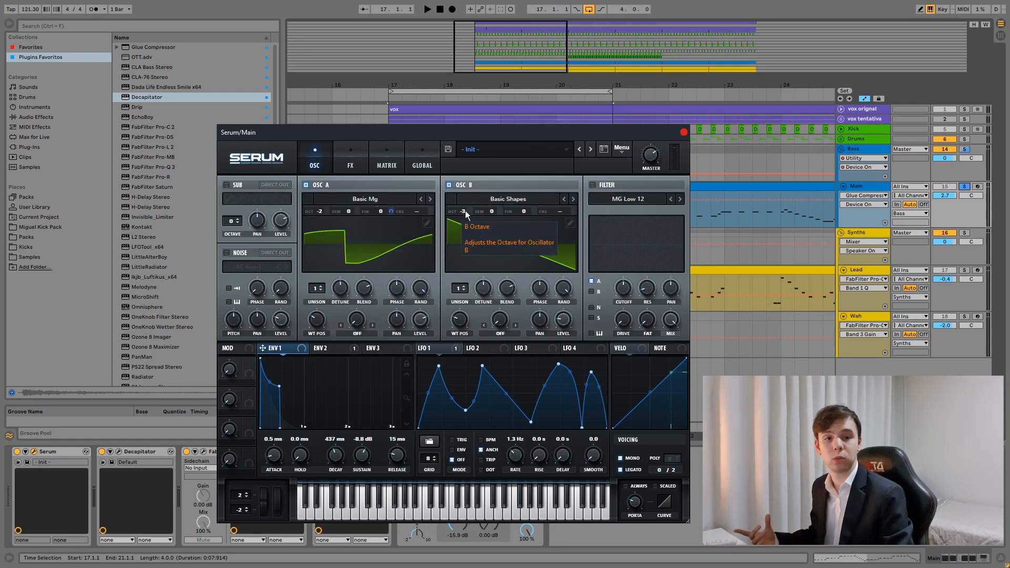
{"action": "left_click", "coordinate": [562, 321]}
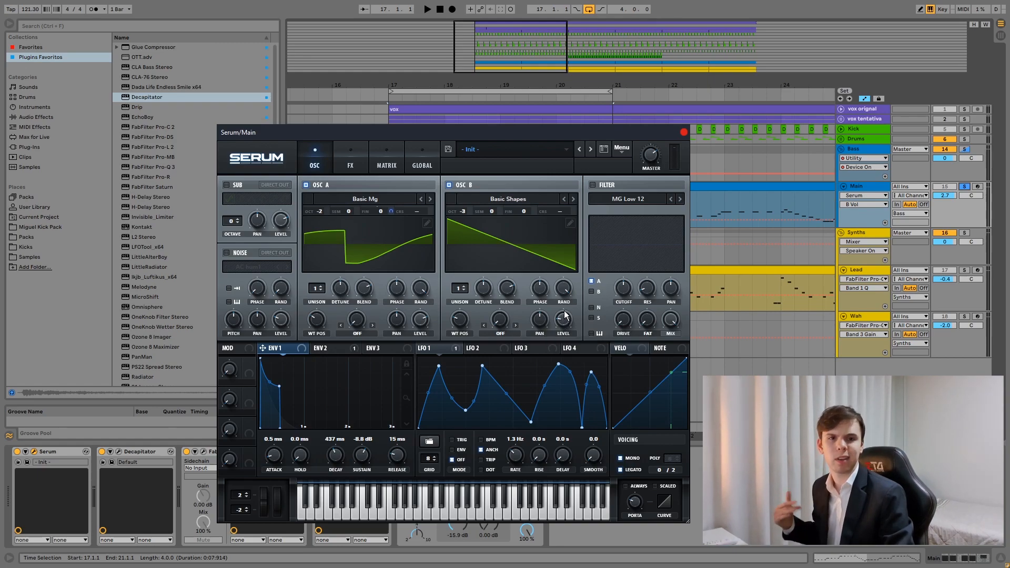
Play the bass loop and compare the sound with oscillator B switched off and on
{"action": "key", "text": "space"}
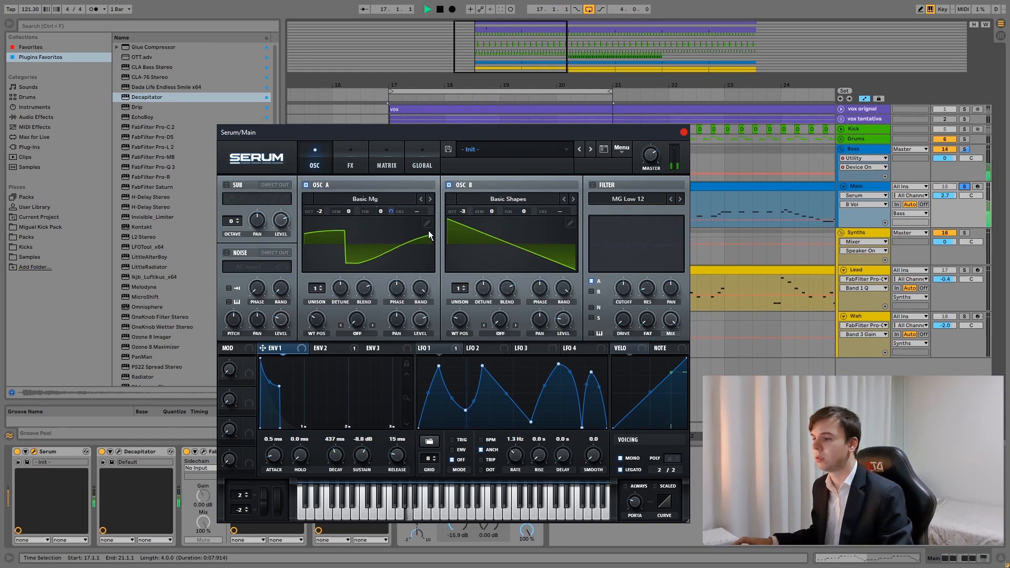
{"action": "left_click", "coordinate": [449, 185]}
{"action": "left_click", "coordinate": [449, 185]}
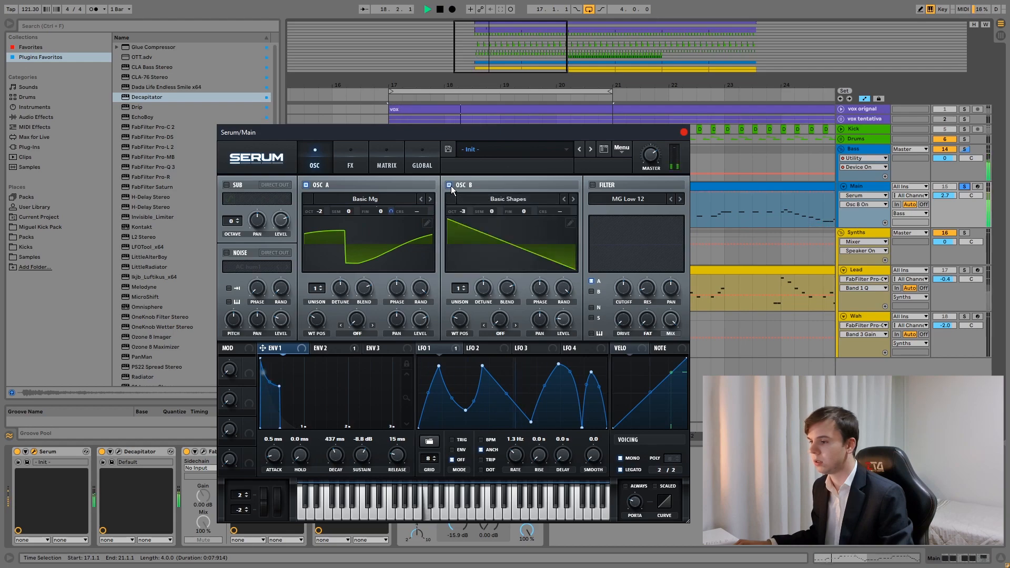
{"action": "key", "text": "space"}
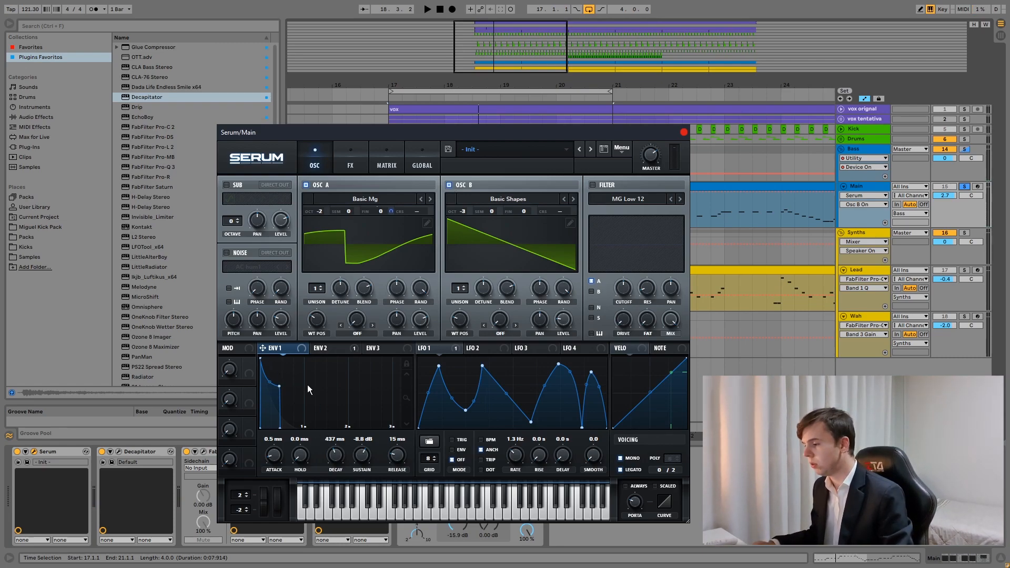
Inspect Serum's envelope 2 and effects, and compare the playing bass loop with the MG Low 12 effects filter bypassed and active
{"action": "left_click", "coordinate": [320, 348]}
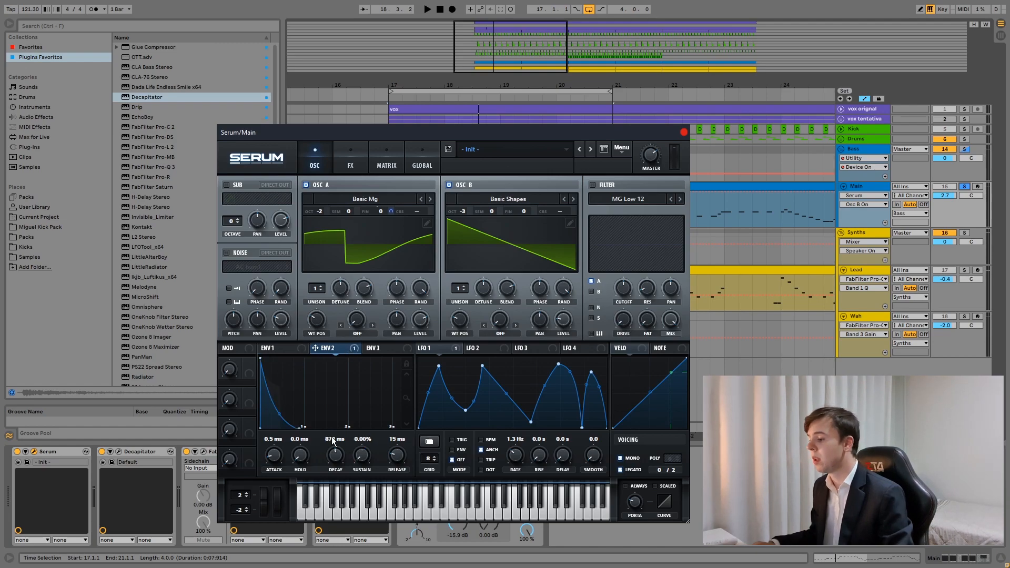
{"action": "left_click", "coordinate": [352, 163]}
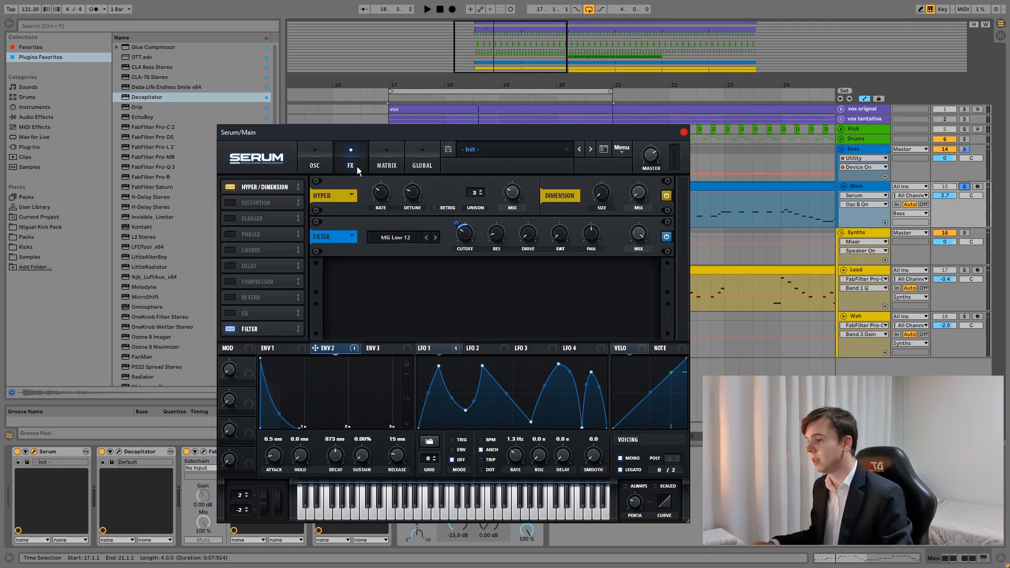
{"action": "key", "text": "space"}
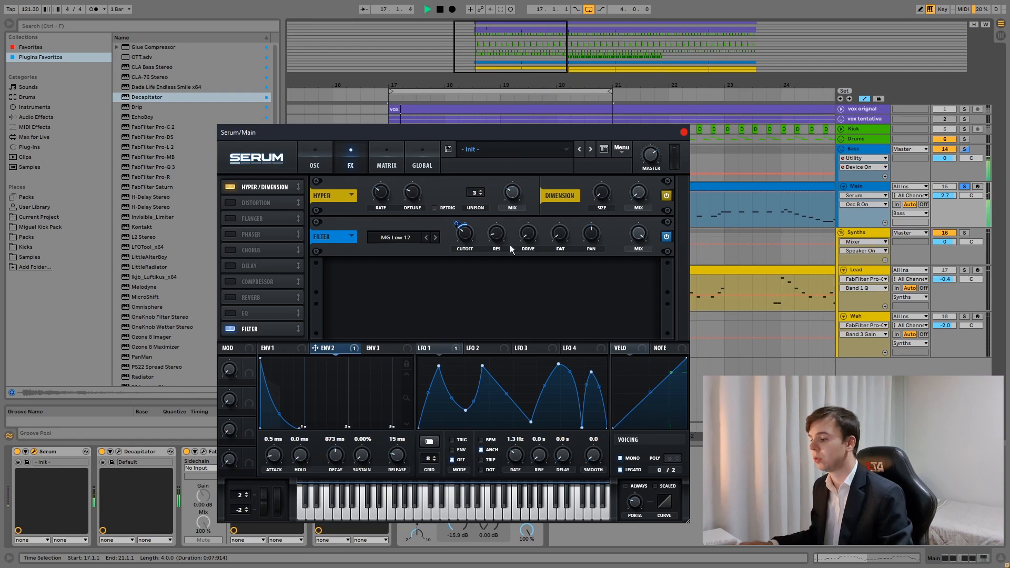
{"action": "left_click", "coordinate": [666, 236]}
{"action": "left_click", "coordinate": [663, 238]}
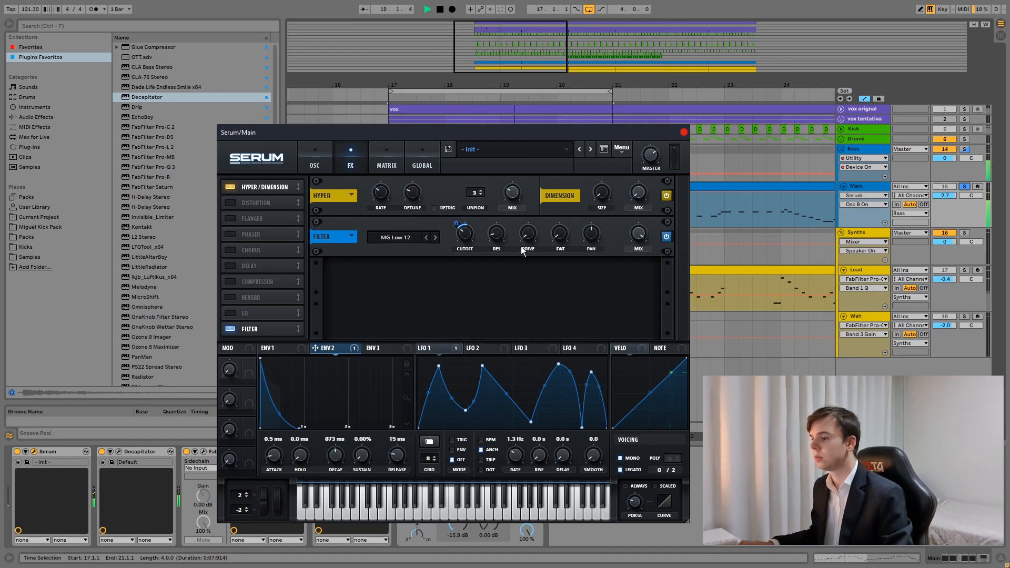
{"action": "key", "text": "space"}
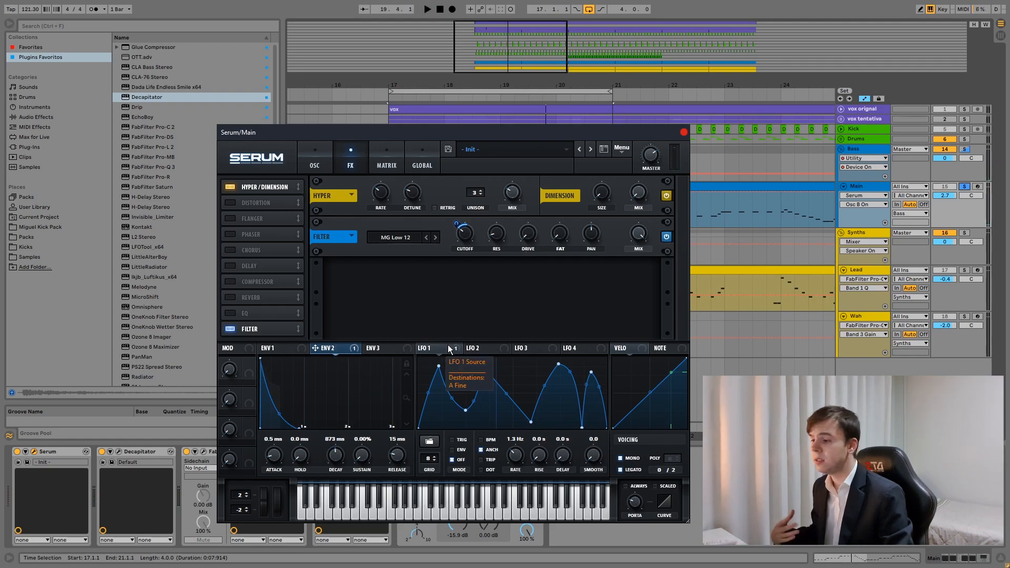
Review LFO 1's rate on the oscillator page and choose the AbitCrazy shape from the Misc presets
{"action": "left_click", "coordinate": [314, 155]}
{"action": "left_click", "coordinate": [436, 351]}
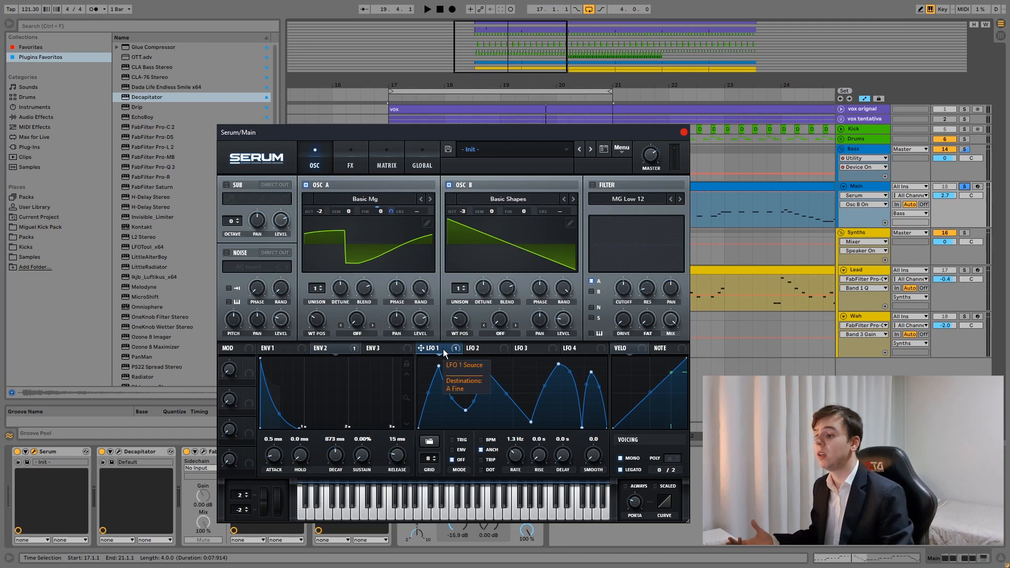
{"action": "left_click", "coordinate": [516, 457]}
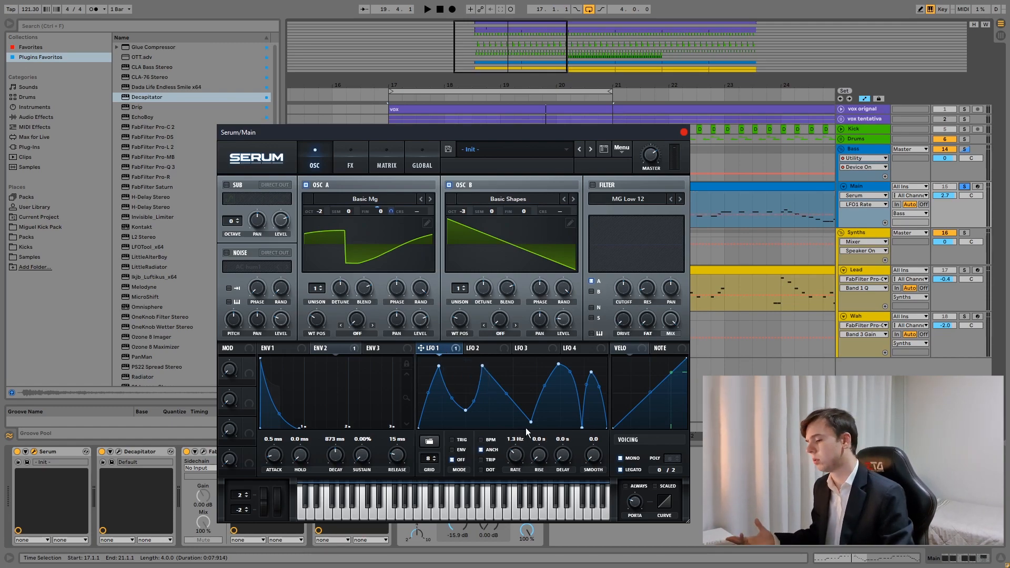
{"action": "left_click", "coordinate": [433, 443]}
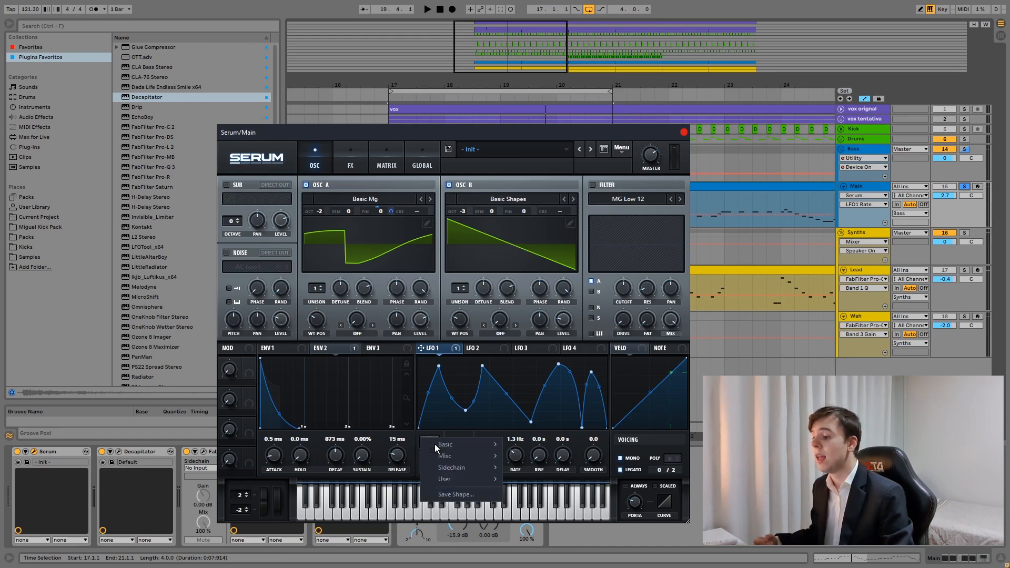
{"action": "mouse_move", "coordinate": [461, 456]}
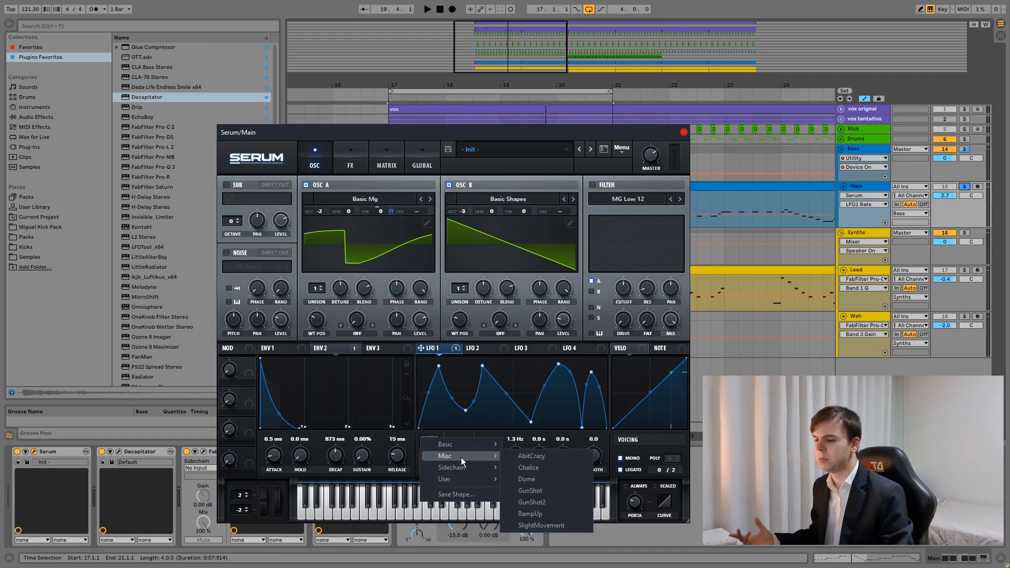
{"action": "left_click", "coordinate": [523, 457]}
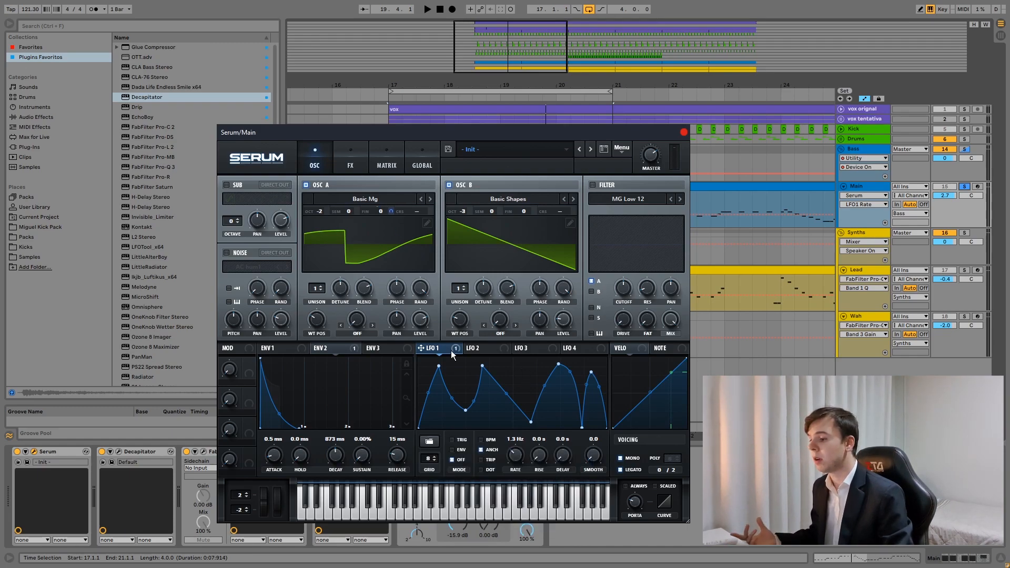
Audition LFO 1's modulation of oscillator A's fine tuning on the bass loop, and check the portamento setting
{"action": "left_click_drag", "start_coordinate": [388, 209], "coordinate": [379, 209]}
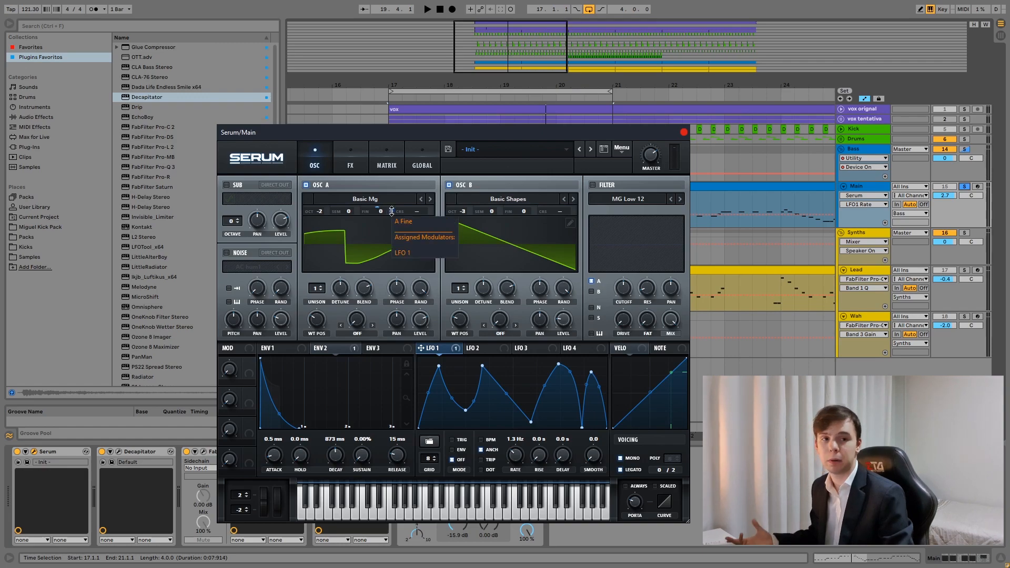
{"action": "key", "text": "space"}
{"action": "mouse_move", "coordinate": [391, 211]}
{"action": "left_mouse_down"}
{"action": "mouse_move", "coordinate": [400, 155]}
{"action": "mouse_move", "coordinate": [397, 210]}
{"action": "left_mouse_up"}
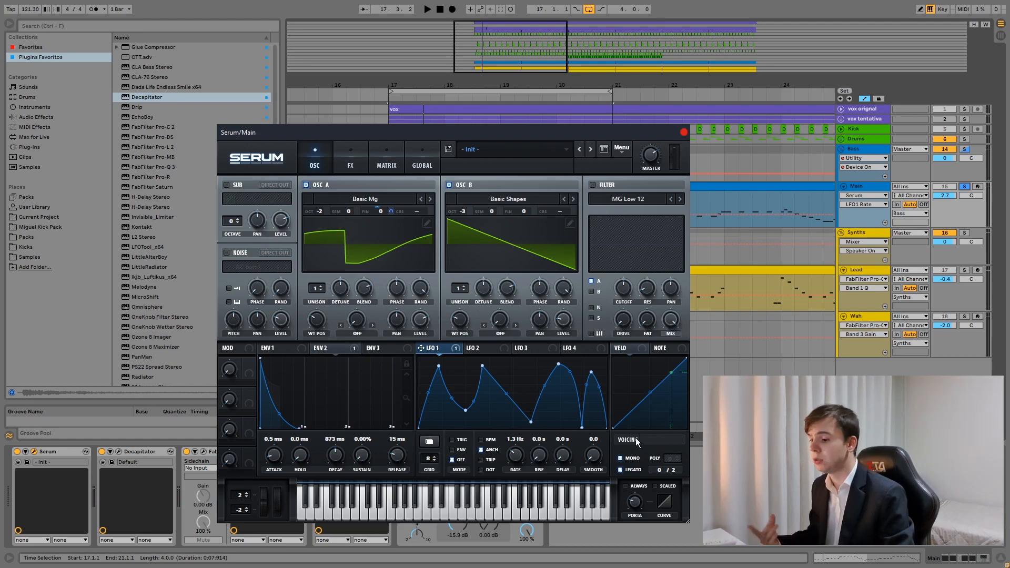
{"action": "left_click", "coordinate": [631, 500]}
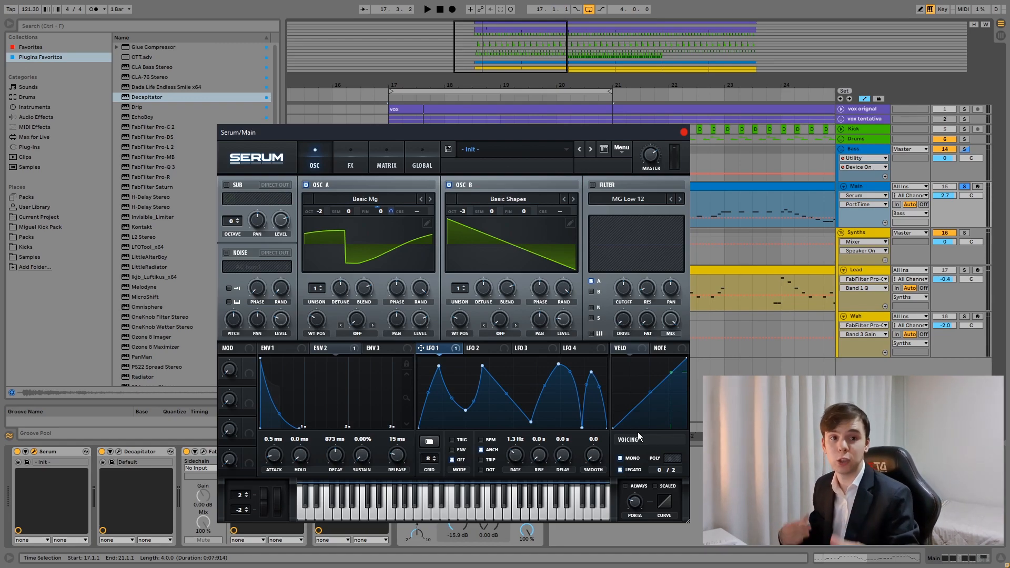
Compare the bass loop with Serum's Hyper/Dimension effect bypassed and active
{"action": "left_click", "coordinate": [350, 158]}
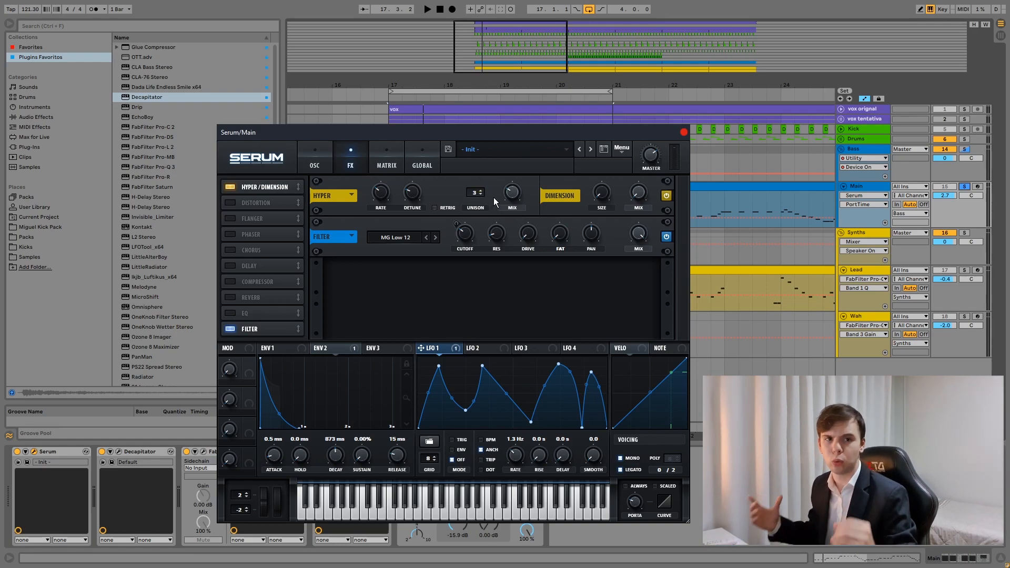
{"action": "key", "text": "space"}
{"action": "left_click", "coordinate": [665, 196]}
{"action": "left_click", "coordinate": [666, 195]}
{"action": "key", "text": "space"}
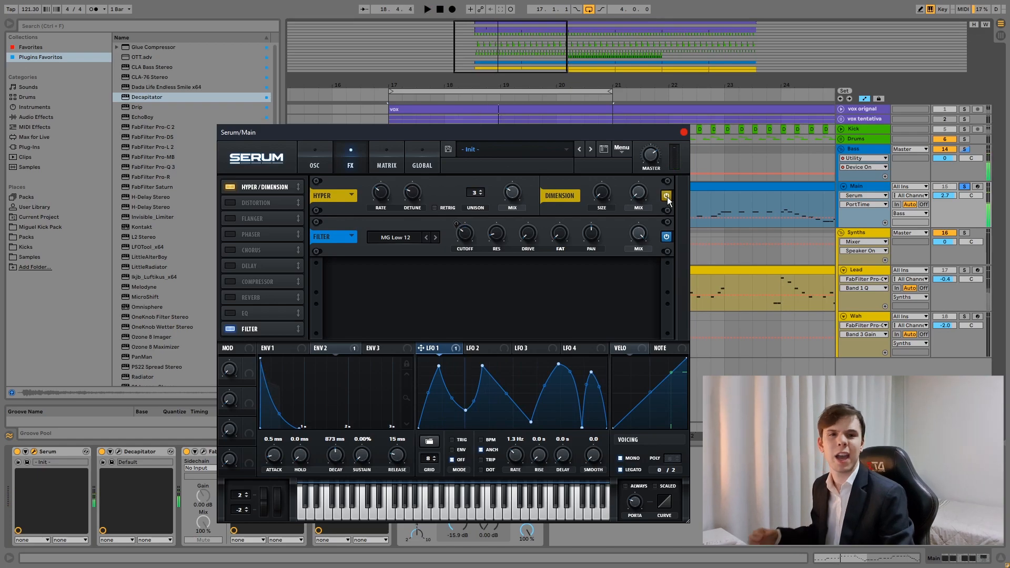
Close Serum, bypass Decapitator, FabFilter Pro-Q 3, Aphex Vintage Exciter and Glue Compressor, and audition the dry bass loop
{"action": "left_click", "coordinate": [683, 132]}
{"action": "left_click", "coordinate": [102, 451]}
{"action": "left_click", "coordinate": [186, 451]}
{"action": "left_click", "coordinate": [317, 451]}
{"action": "left_click", "coordinate": [402, 451]}
{"action": "key", "text": "space"}
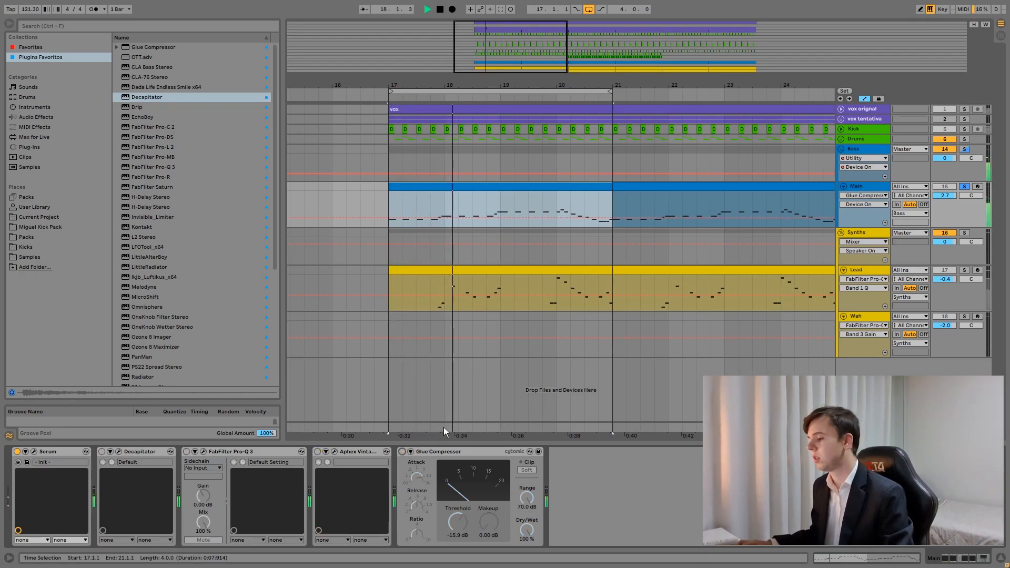
{"action": "key", "text": "space"}
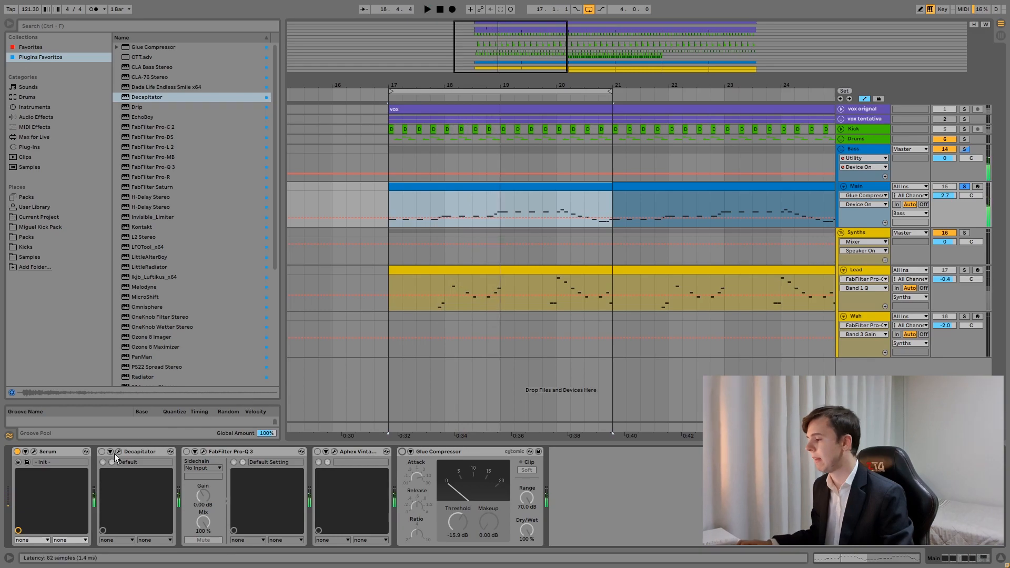
Open and enable Decapitator on the Main bass track, and compare the loop with its saturation off and on
{"action": "left_click", "coordinate": [118, 451]}
{"action": "left_click", "coordinate": [103, 451]}
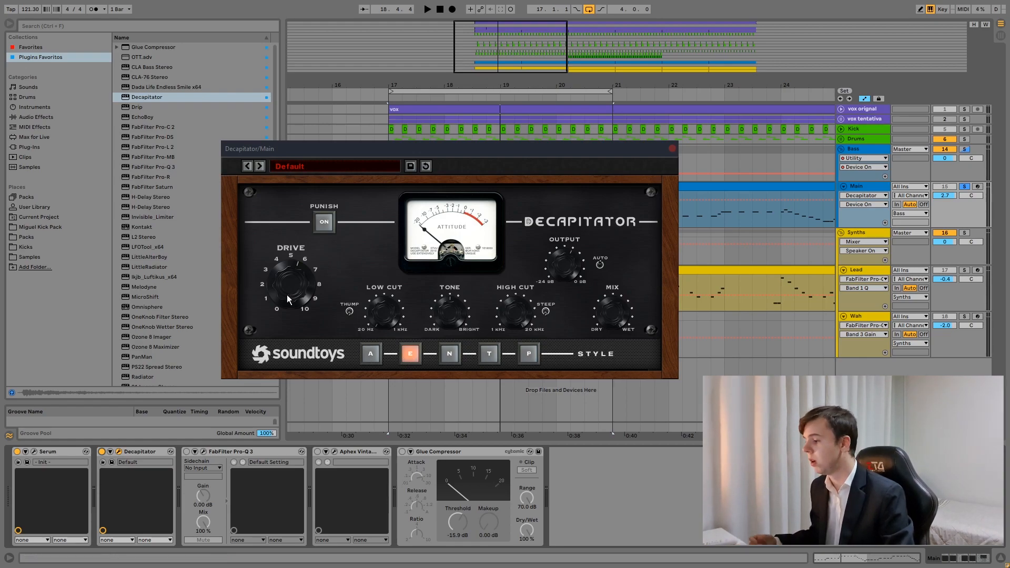
{"action": "key", "text": "space"}
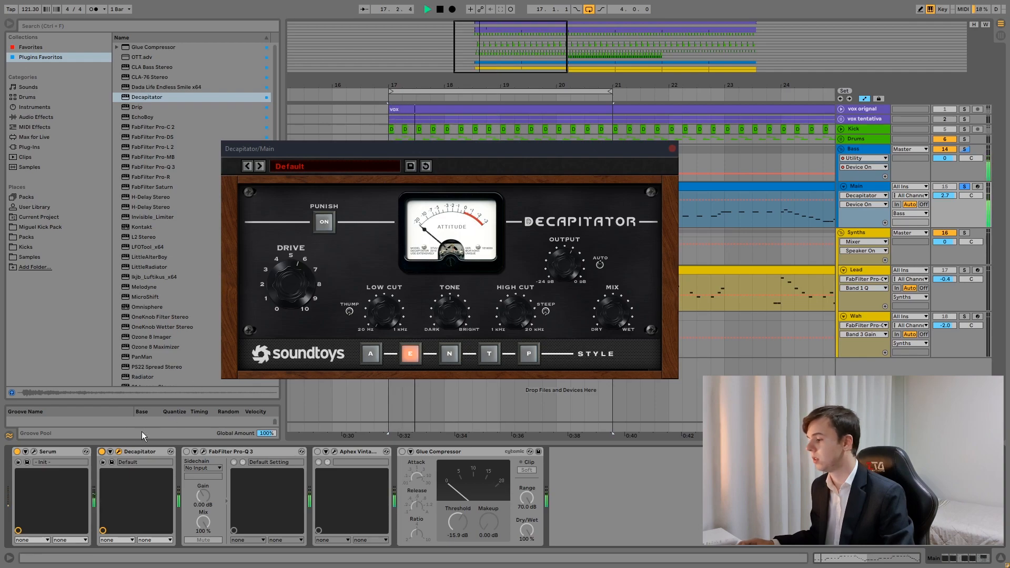
{"action": "left_click", "coordinate": [102, 451]}
{"action": "left_click", "coordinate": [102, 451]}
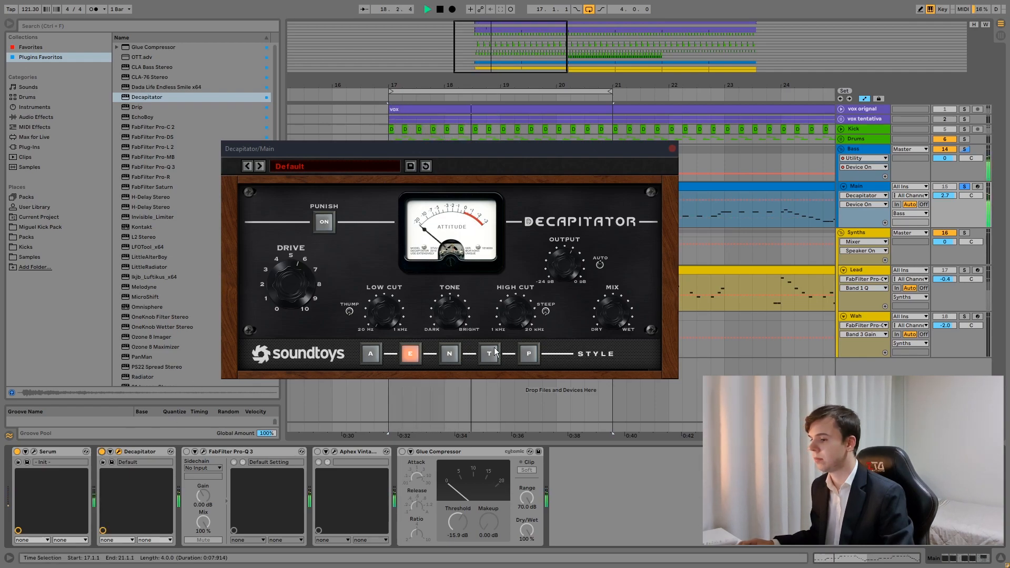
{"action": "key", "text": "space"}
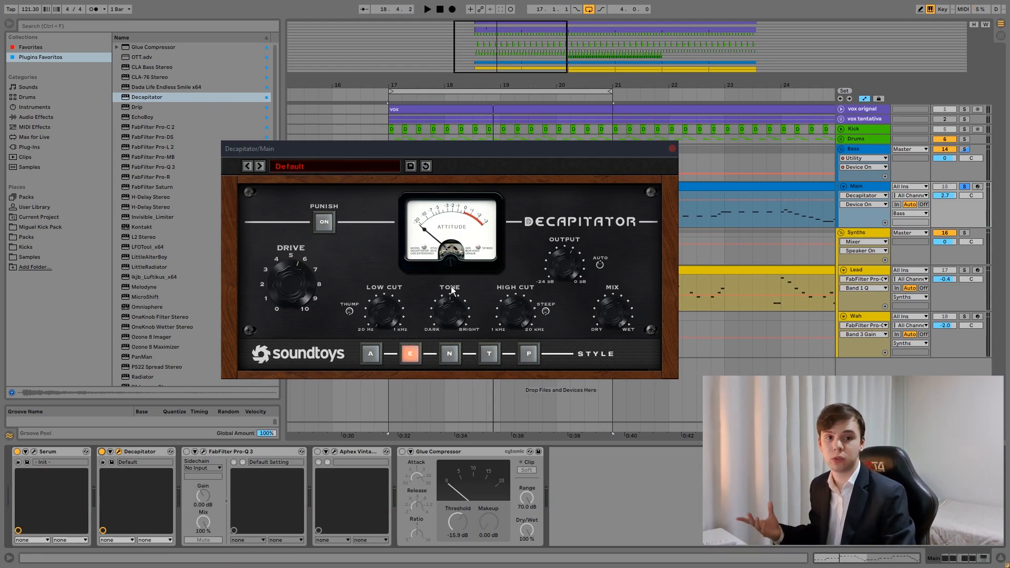
Enable FabFilter Pro-Q 3 on the Main bass track, inspect its EQ curve while starting the loop, and close its window
{"action": "left_click", "coordinate": [186, 452]}
{"action": "left_click", "coordinate": [203, 451]}
{"action": "mouse_move", "coordinate": [532, 284]}
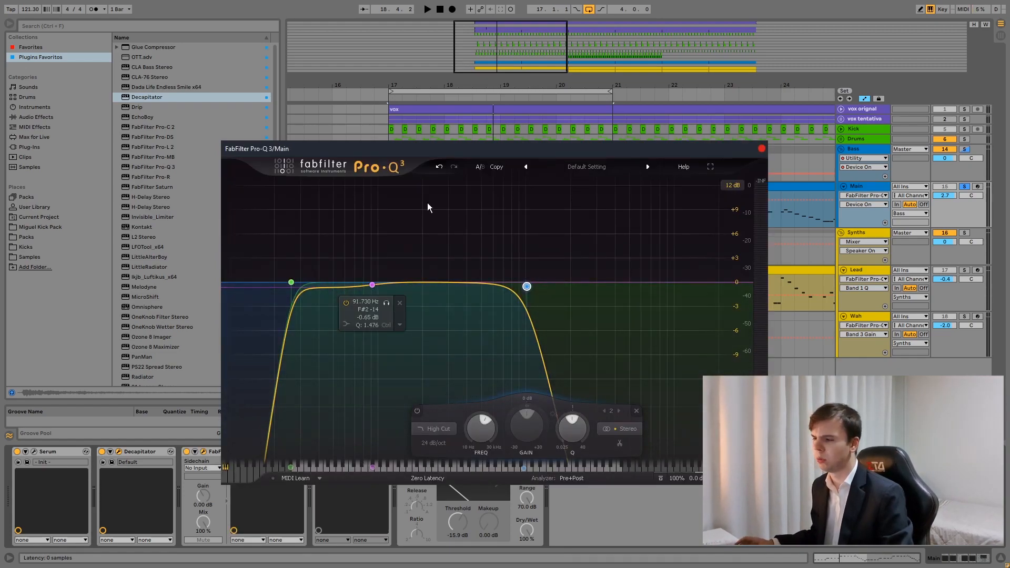
{"action": "key", "text": "space"}
{"action": "left_click", "coordinate": [761, 148]}
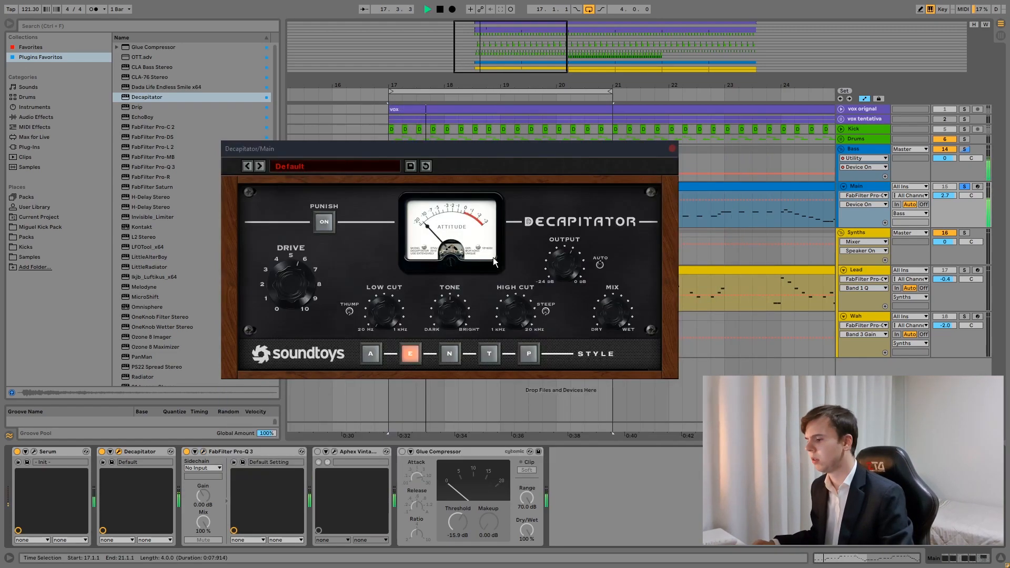
Open the Aphex Vintage Exciter over the repositioned Decapitator window, and enable the exciter while the bass loop plays
{"action": "left_click", "coordinate": [334, 450]}
{"action": "mouse_move", "coordinate": [400, 149]}
{"action": "left_mouse_down"}
{"action": "mouse_move", "coordinate": [371, 156]}
{"action": "mouse_move", "coordinate": [394, 140]}
{"action": "left_mouse_up"}
{"action": "left_click", "coordinate": [334, 452]}
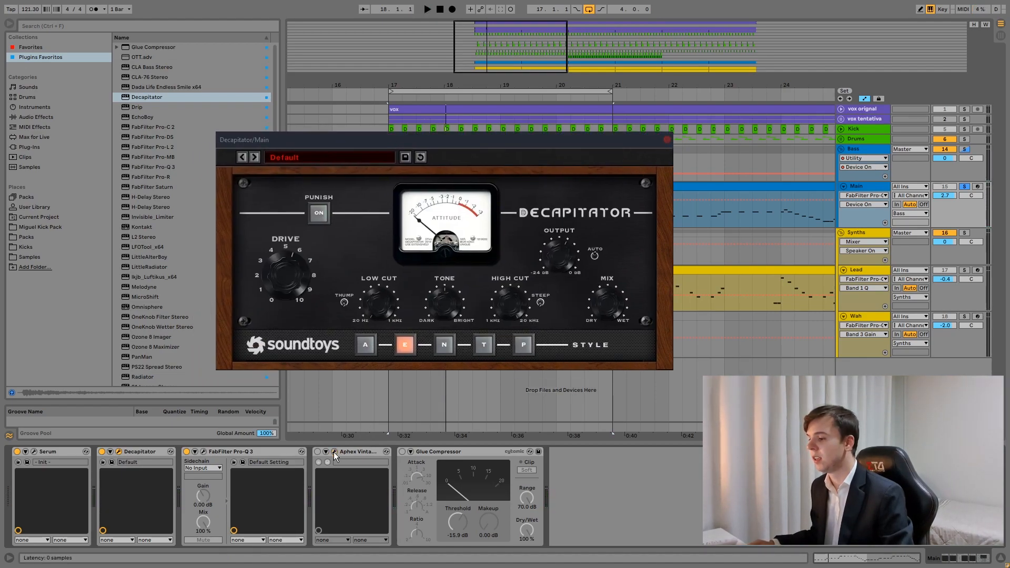
{"action": "mouse_move", "coordinate": [481, 154]}
{"action": "left_mouse_down"}
{"action": "mouse_move", "coordinate": [518, 172]}
{"action": "mouse_move", "coordinate": [469, 161]}
{"action": "left_mouse_up"}
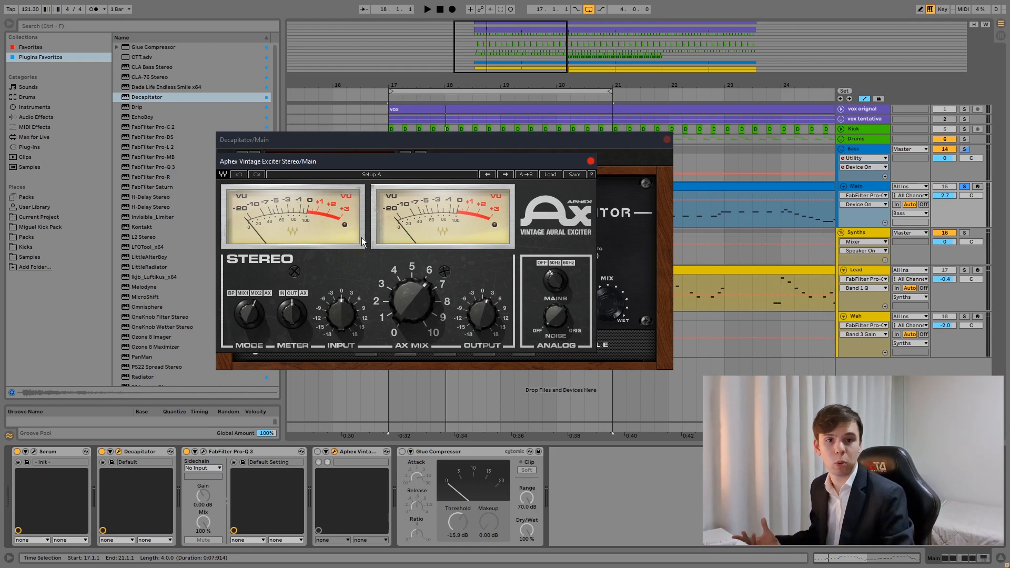
{"action": "key", "text": "space"}
{"action": "left_click", "coordinate": [317, 451]}
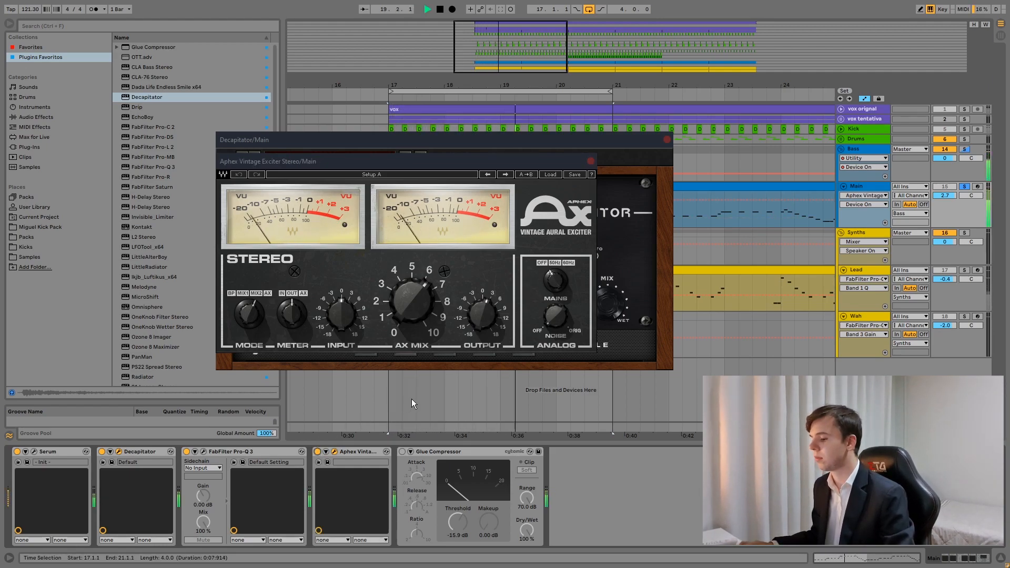
{"action": "key", "text": "space"}
Enable the Glue Compressor on the Main bass track
{"action": "left_click", "coordinate": [401, 451]}
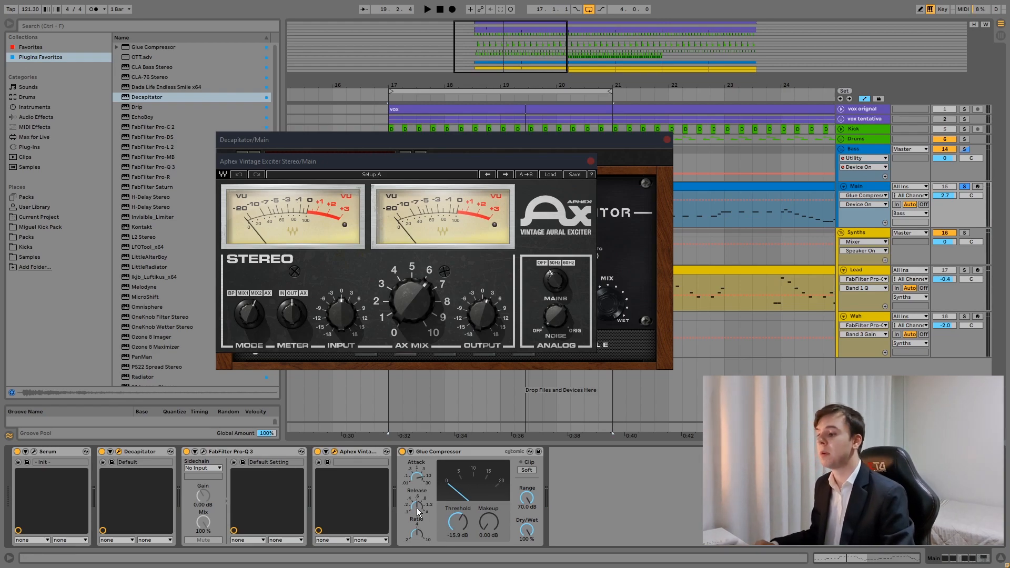
Play the bass loop through the Glue Compressor and close the Aphex Vintage Exciter and Decapitator windows
{"action": "key", "text": "space"}
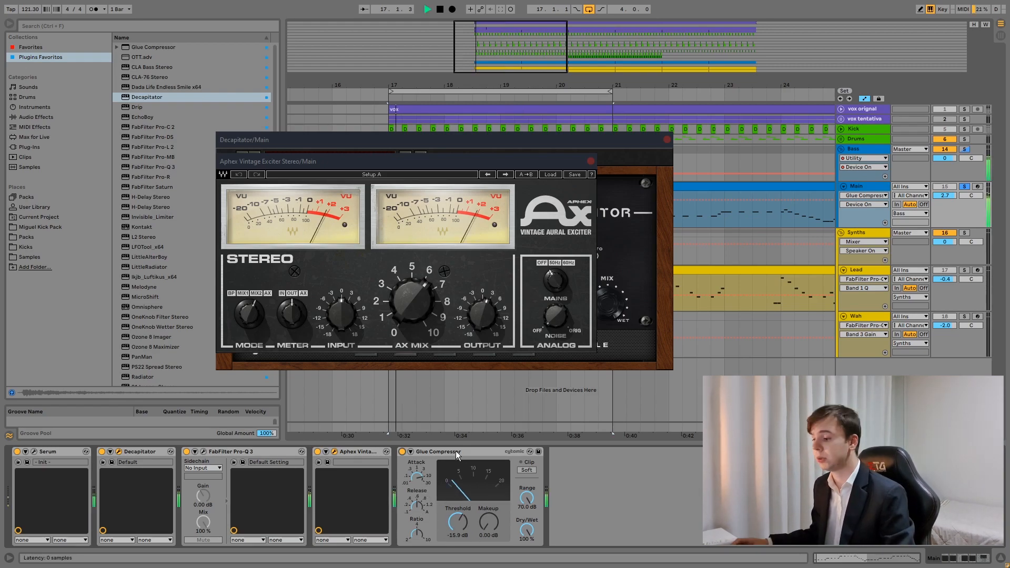
{"action": "left_click", "coordinate": [590, 161]}
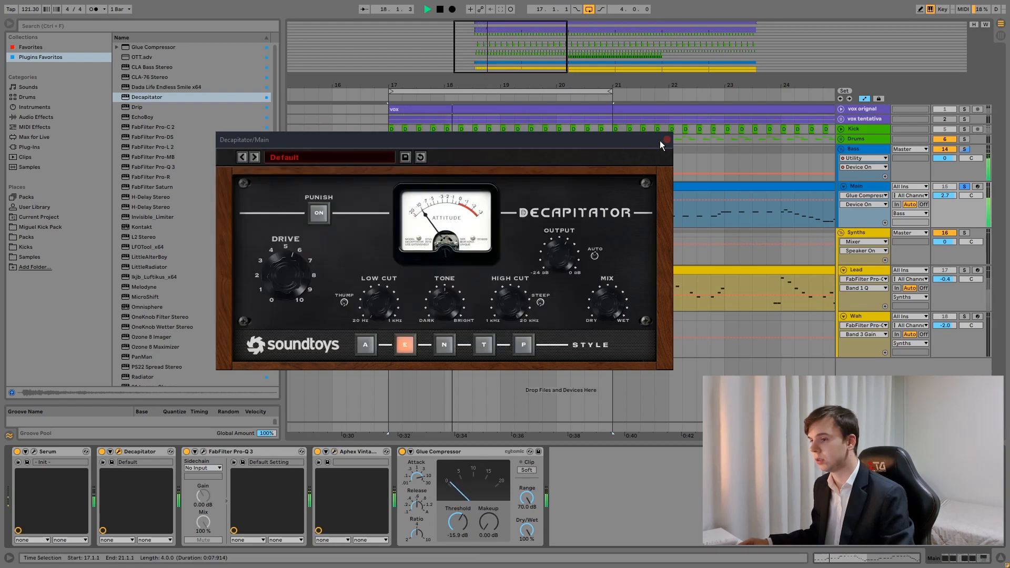
{"action": "left_click", "coordinate": [666, 139]}
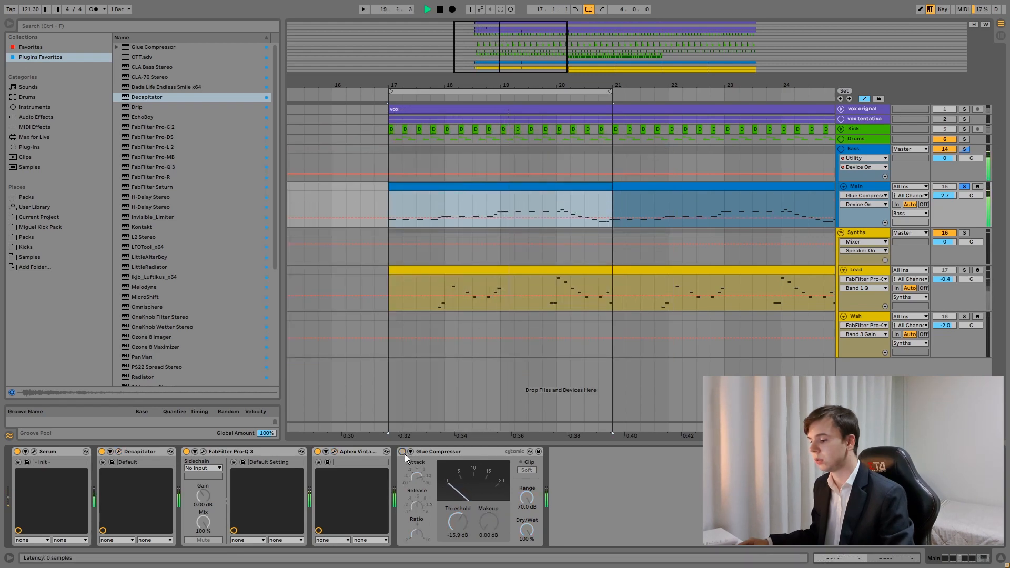
Show the Bass group's kick-sidechained Compressor and play the group from bar 17 with the Kick track soloed alongside it
{"action": "left_click", "coordinate": [867, 147]}
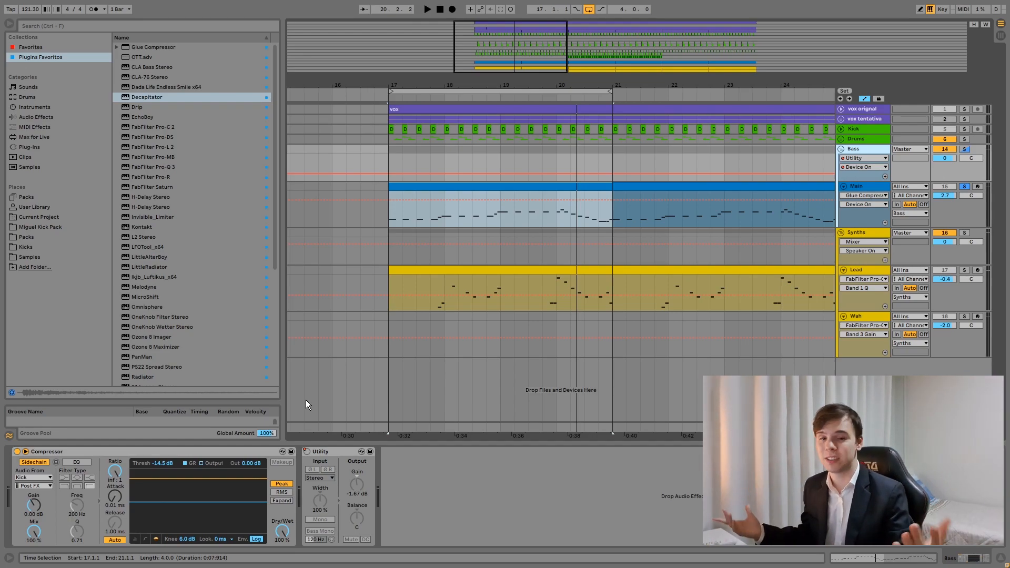
{"action": "key", "text": "space"}
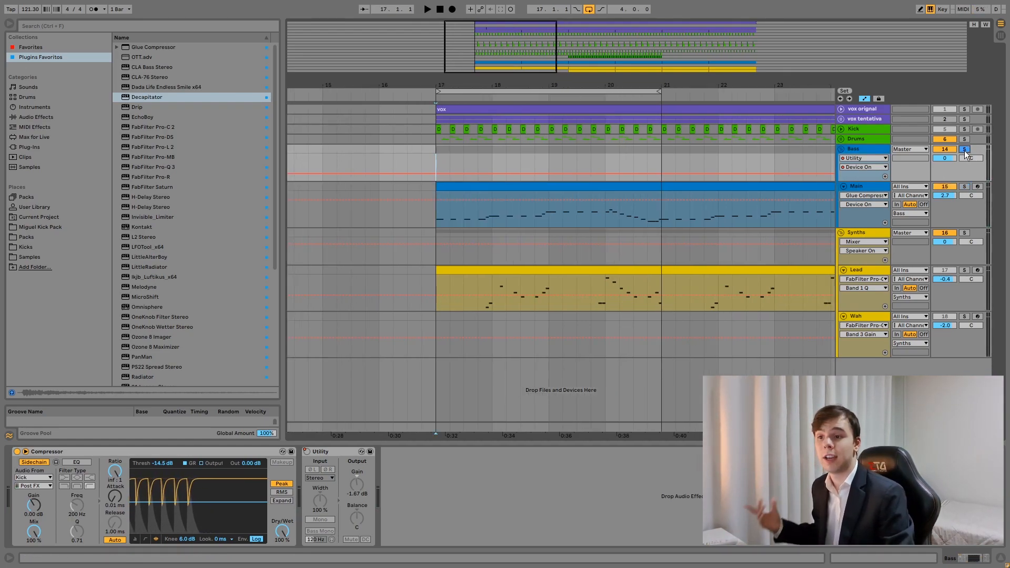
{"action": "left_click", "coordinate": [964, 130]}
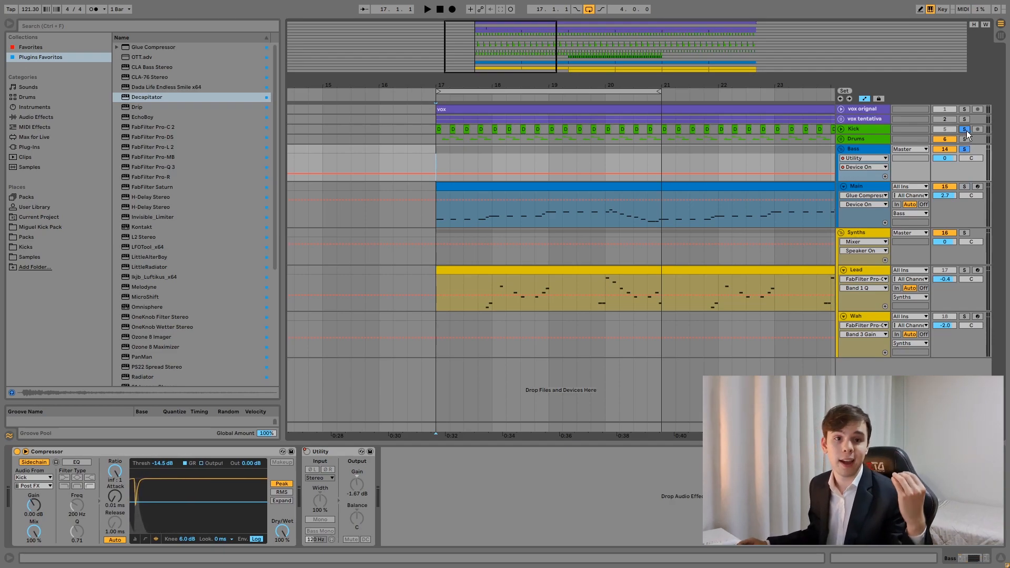
{"action": "key", "text": "space"}
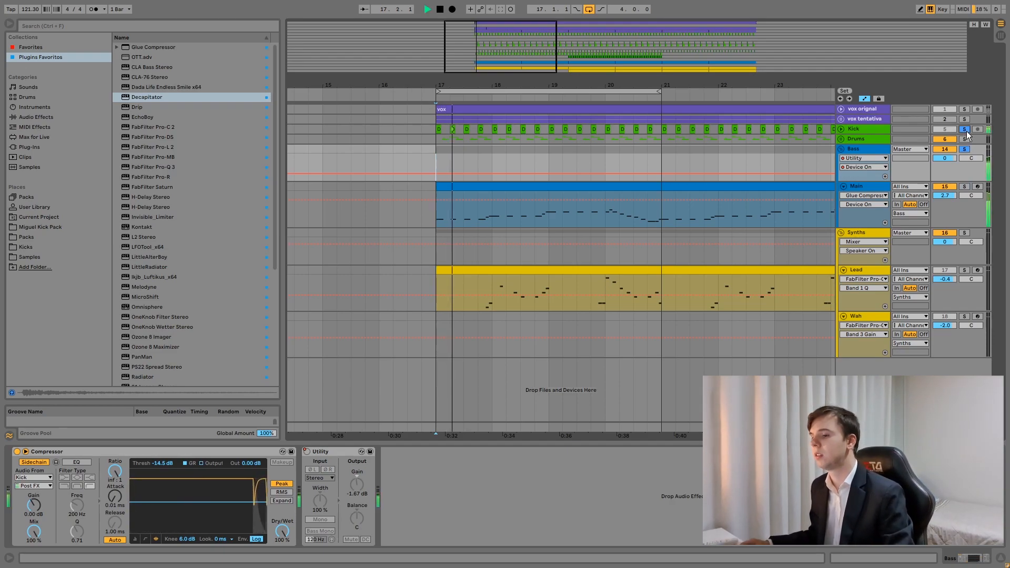
Turn off arrangement looping, listen to the kick and bass play on, and stop playback
{"action": "left_click", "coordinate": [589, 9]}
{"action": "left_click_drag", "start_coordinate": [528, 67], "coordinate": [530, 46]}
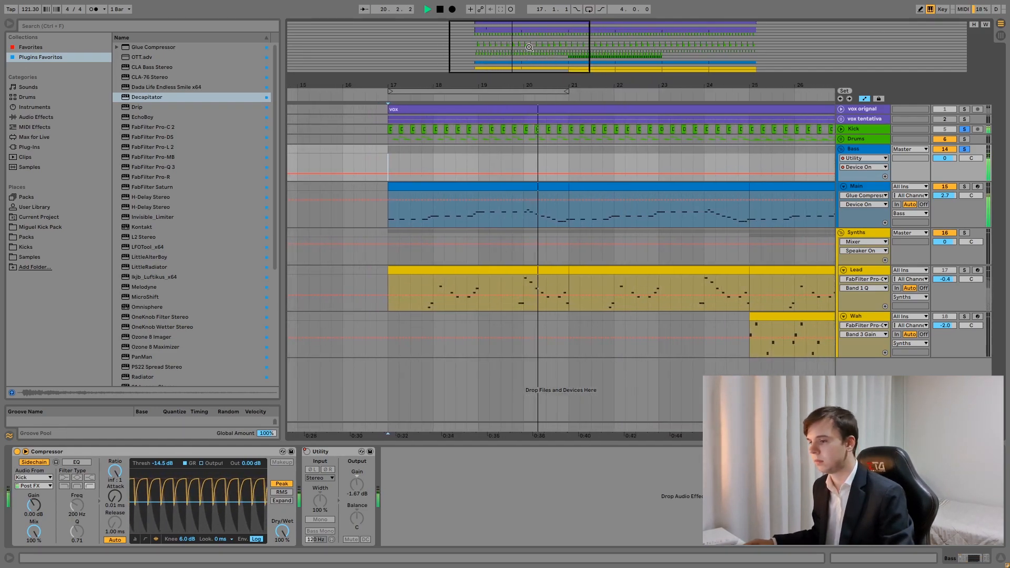
{"action": "key", "text": "space"}
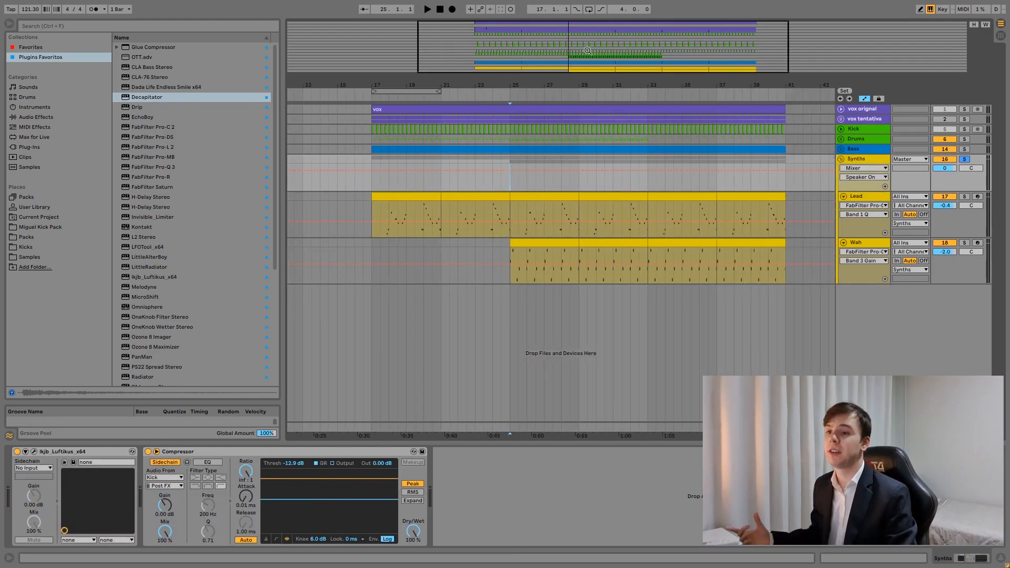
Play the soloed Synths group from bar 25, where the Wah part enters alongside the Lead
{"action": "left_click_drag", "start_coordinate": [587, 51], "coordinate": [596, 94]}
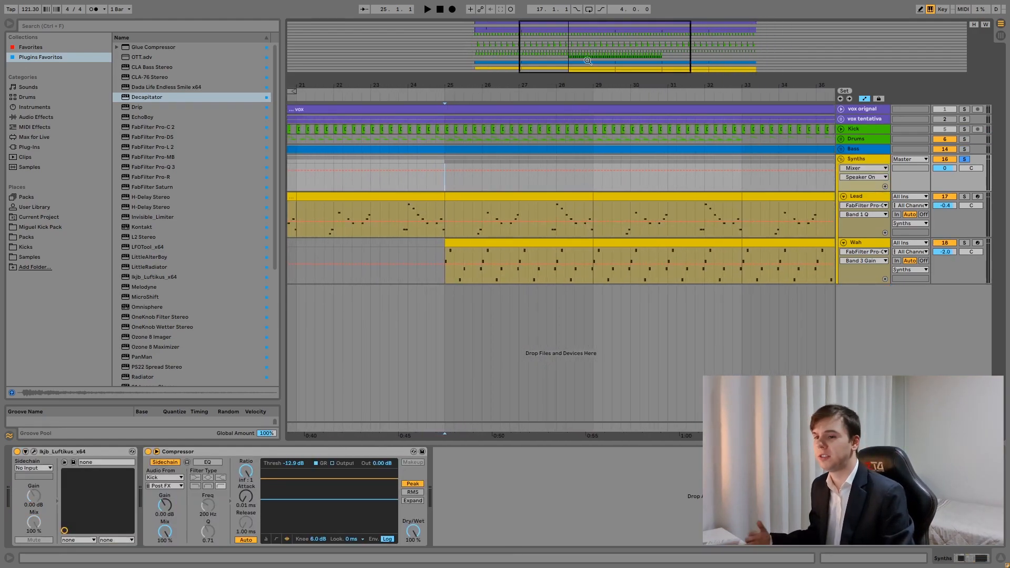
{"action": "key", "text": "space"}
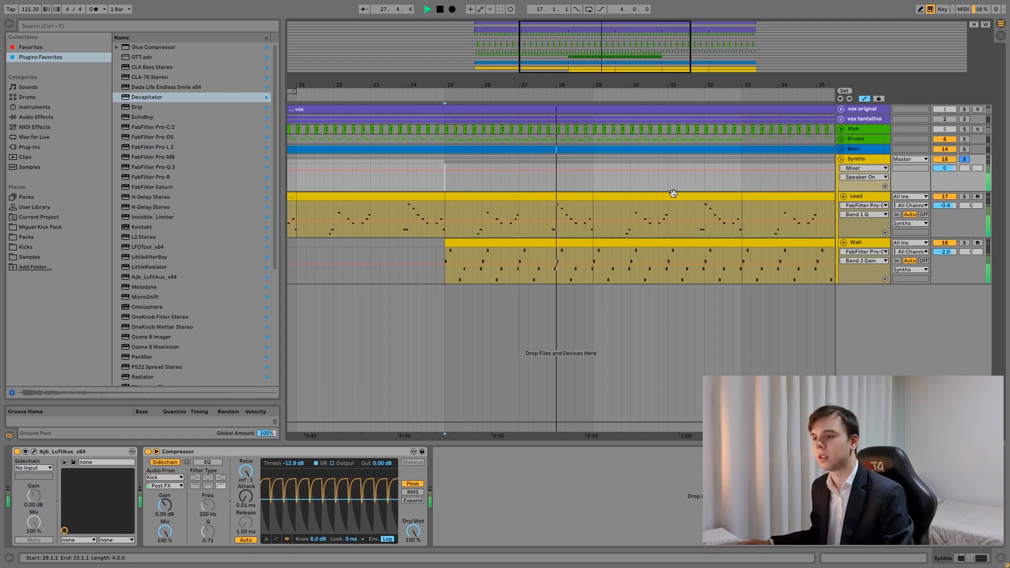
Enlarge the Lead clip's note editor and examine its melody while the bar 17 to 21 loop plays
{"action": "left_click_drag", "start_coordinate": [457, 85], "coordinate": [523, 50]}
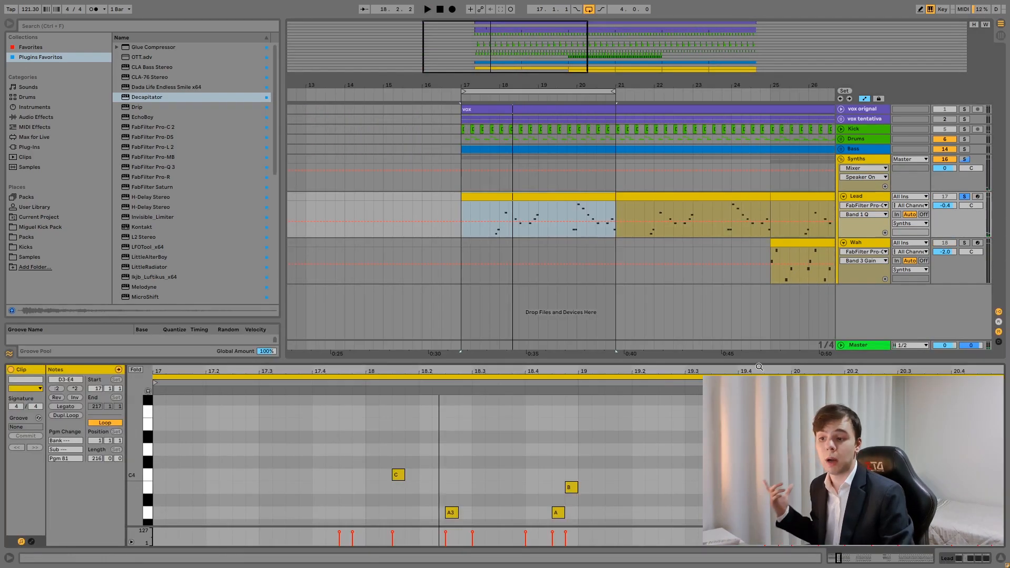
{"action": "left_click_drag", "start_coordinate": [758, 360], "coordinate": [733, 161]}
{"action": "key", "text": "space"}
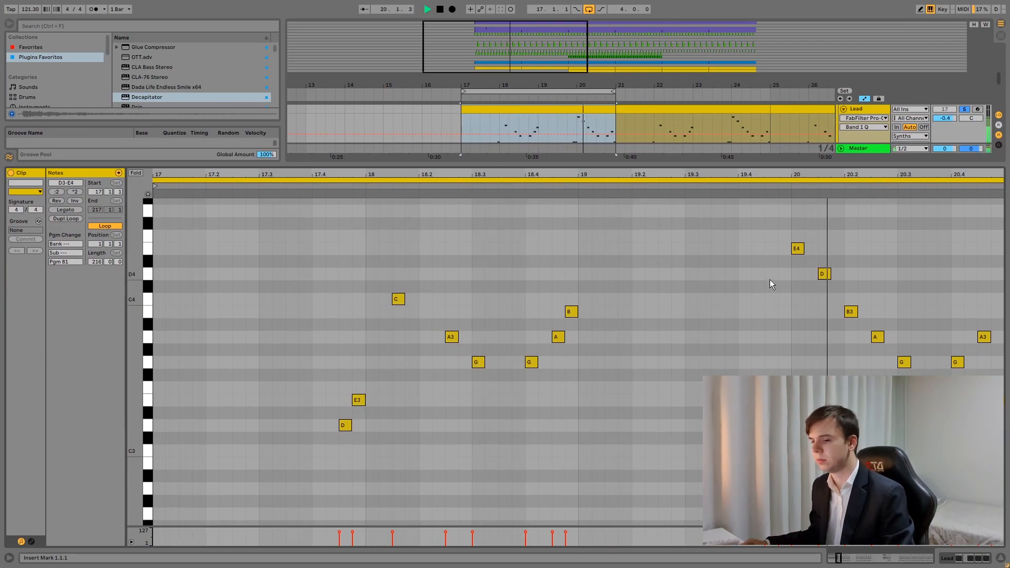
{"action": "key", "text": "space"}
Shrink the note editor and open the Lead track's Serum in a slightly repositioned window
{"action": "left_click_drag", "start_coordinate": [894, 166], "coordinate": [870, 337]}
{"action": "left_click", "coordinate": [873, 193]}
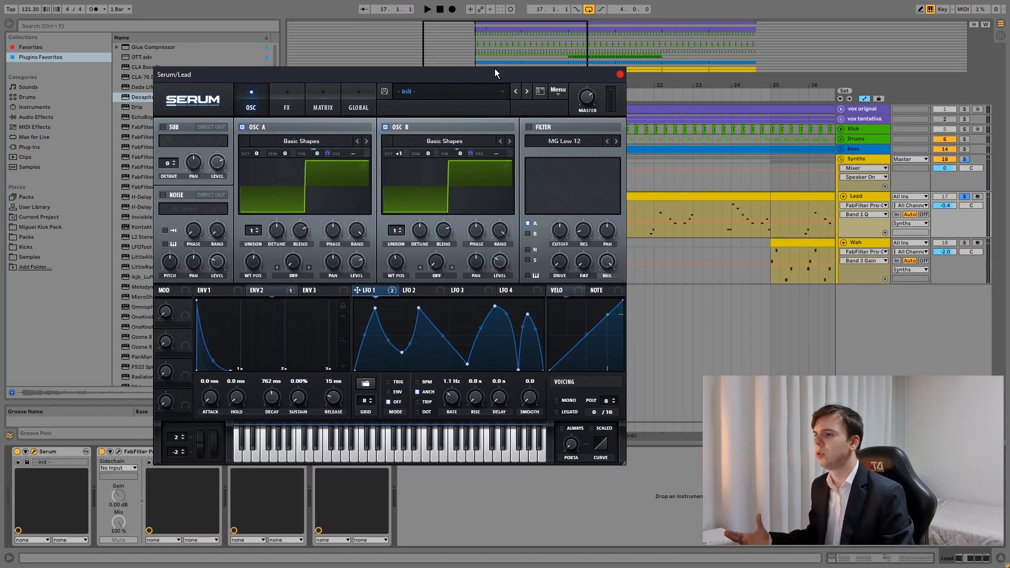
{"action": "left_click_drag", "start_coordinate": [495, 73], "coordinate": [514, 74]}
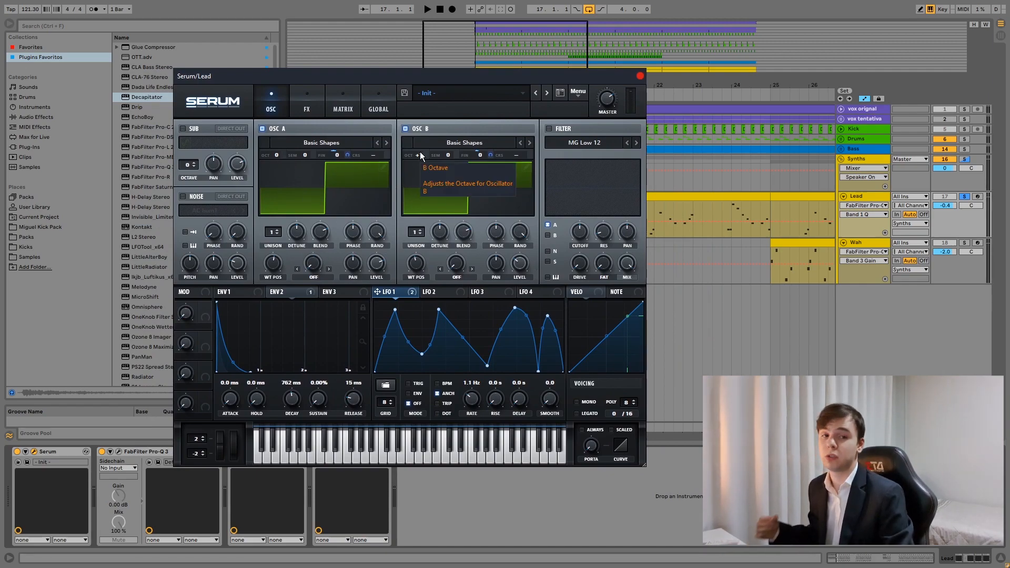
Play the lead loop and compare its sound with Serum's oscillator B off and on
{"action": "key", "text": "space"}
{"action": "left_click", "coordinate": [405, 128]}
{"action": "left_click", "coordinate": [406, 128]}
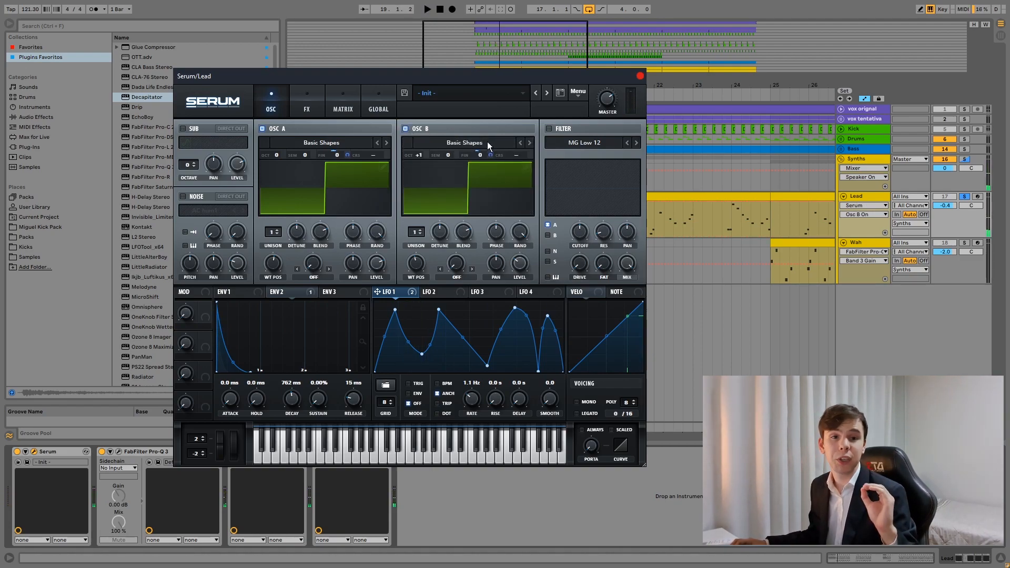
Examine Serum's ENV 1 and ENV 2, and compare the lead loop with the MG Low 12 filter effect off and on
{"action": "left_click", "coordinate": [230, 291]}
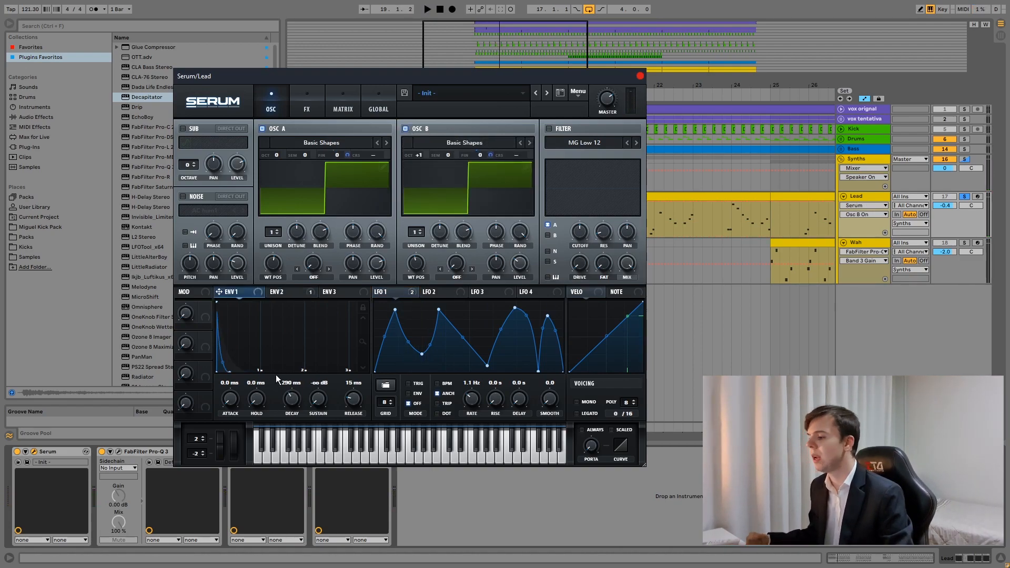
{"action": "left_click", "coordinate": [283, 292]}
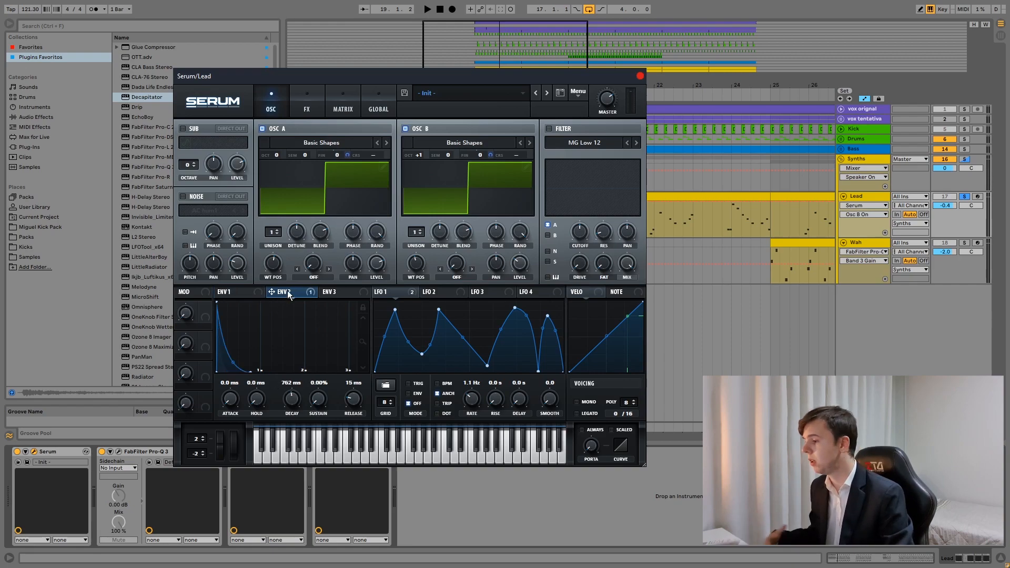
{"action": "left_click", "coordinate": [307, 109]}
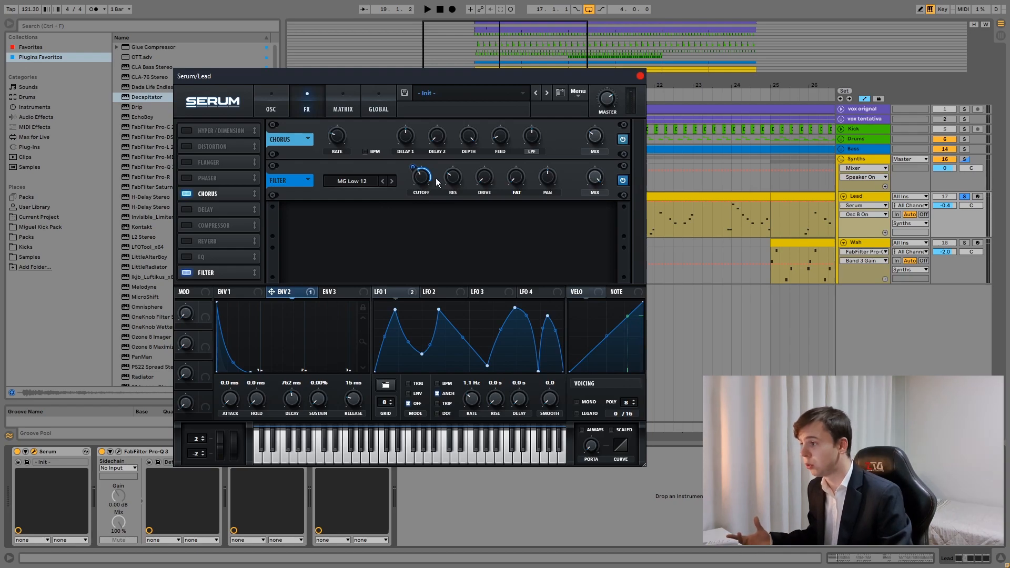
{"action": "key", "text": "space"}
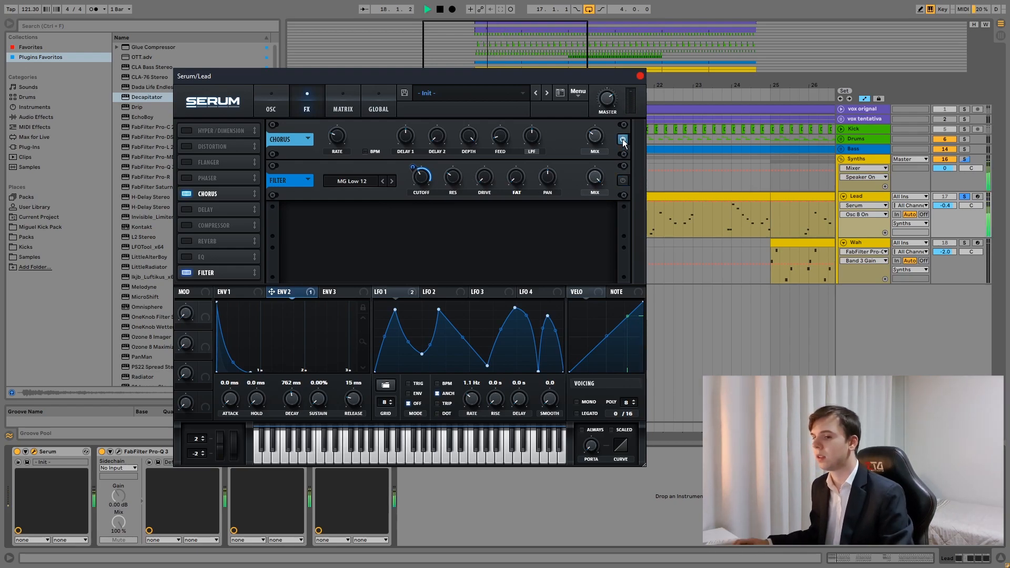
{"action": "left_click", "coordinate": [622, 180]}
{"action": "key", "text": "space"}
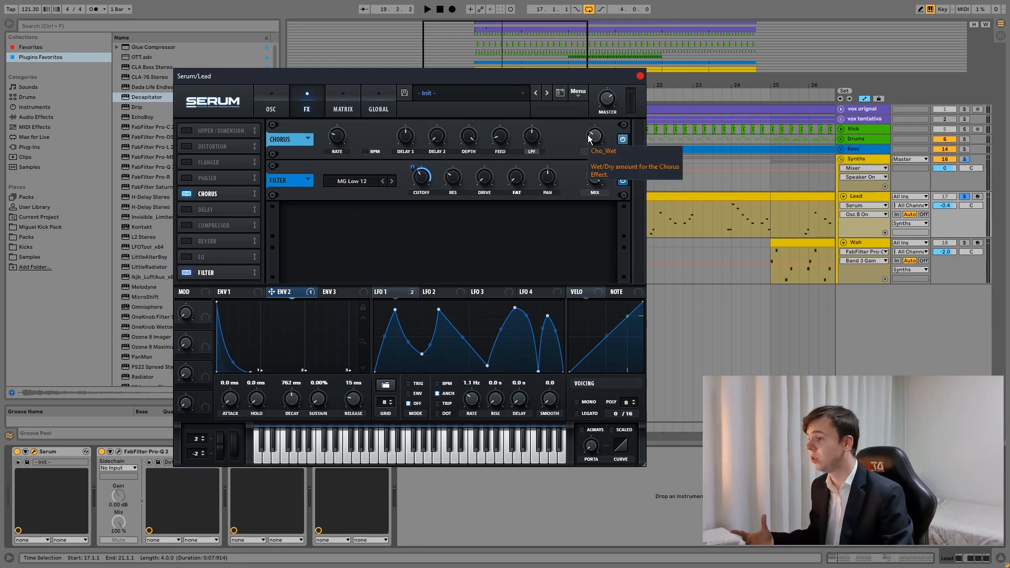
Compare the lead loop with Serum's chorus effect off and on, and close the Serum window from its oscillator page
{"action": "key", "text": "space"}
{"action": "left_click", "coordinate": [623, 140]}
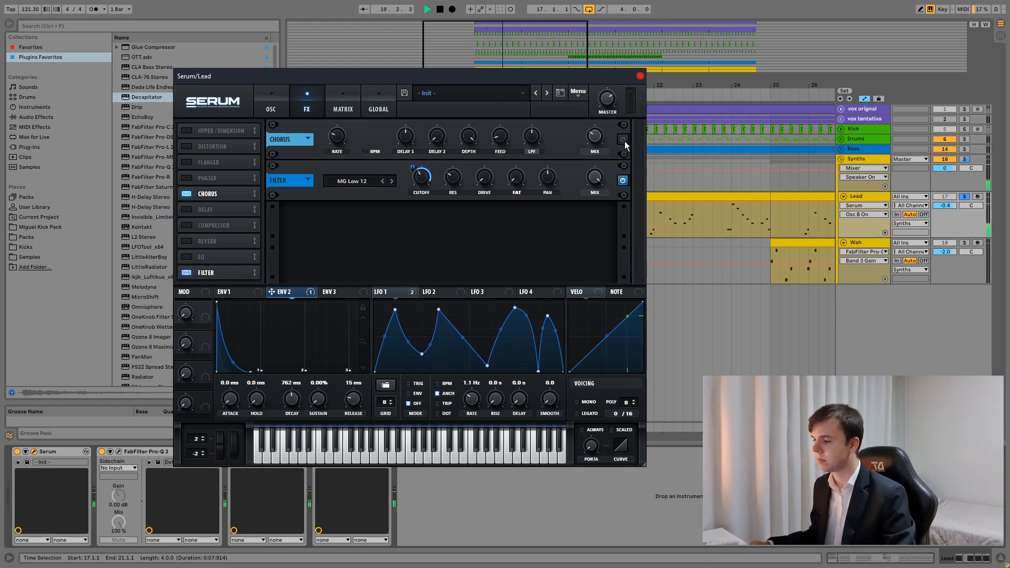
{"action": "left_click", "coordinate": [623, 139]}
{"action": "key", "text": "space"}
{"action": "left_click", "coordinate": [273, 97]}
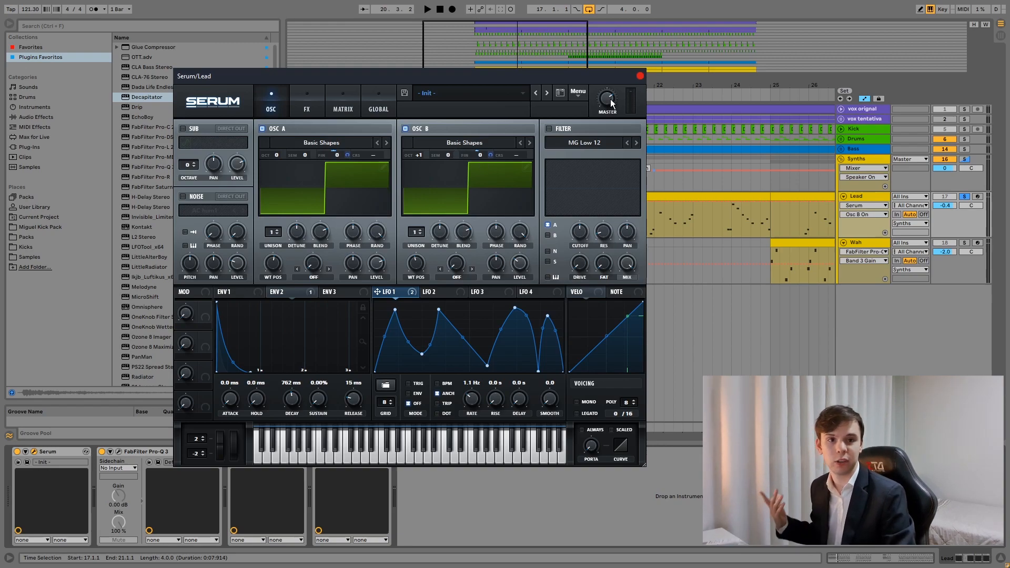
{"action": "left_click", "coordinate": [640, 76]}
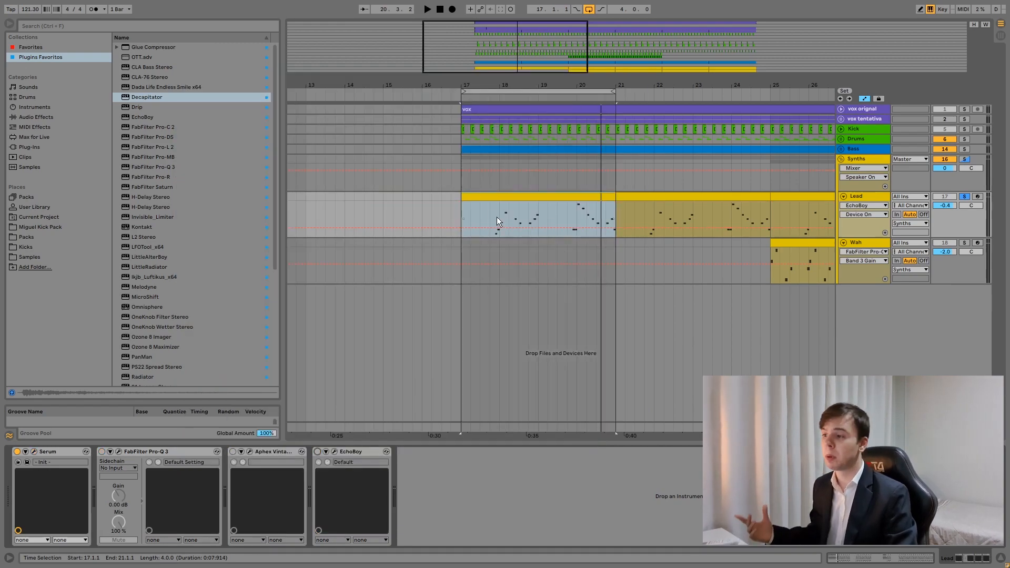
Open FabFilter Pro-Q 3 on the Lead track, examine its EQ curve, and enable it while the loop plays
{"action": "left_click", "coordinate": [492, 208]}
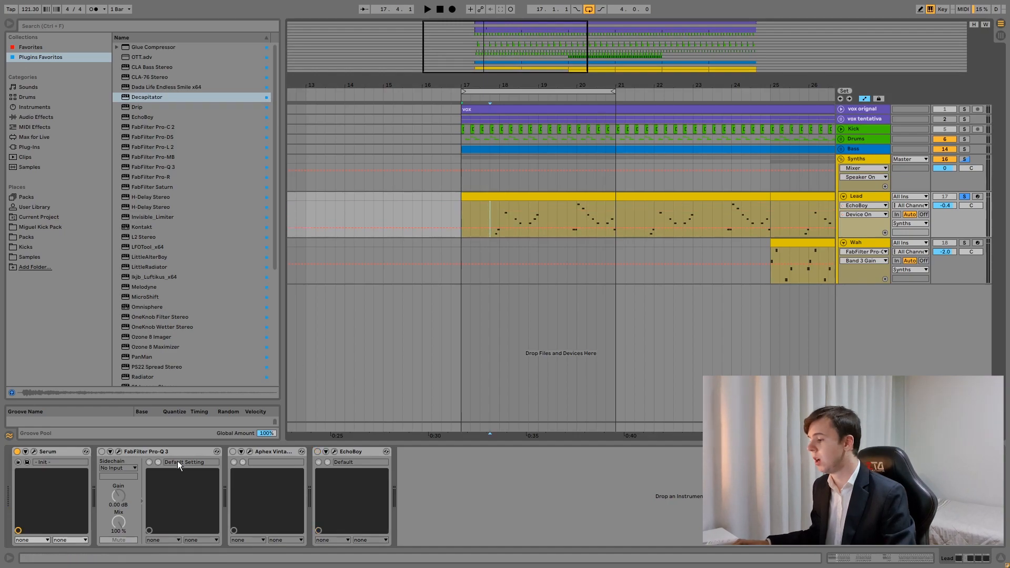
{"action": "left_click", "coordinate": [119, 452]}
{"action": "mouse_move", "coordinate": [422, 331]}
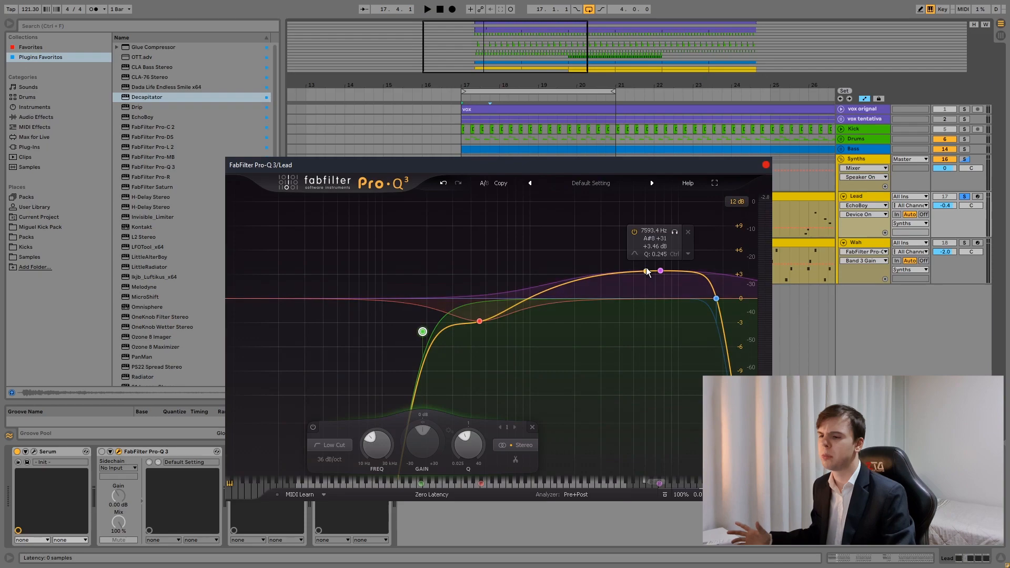
{"action": "key", "text": "space"}
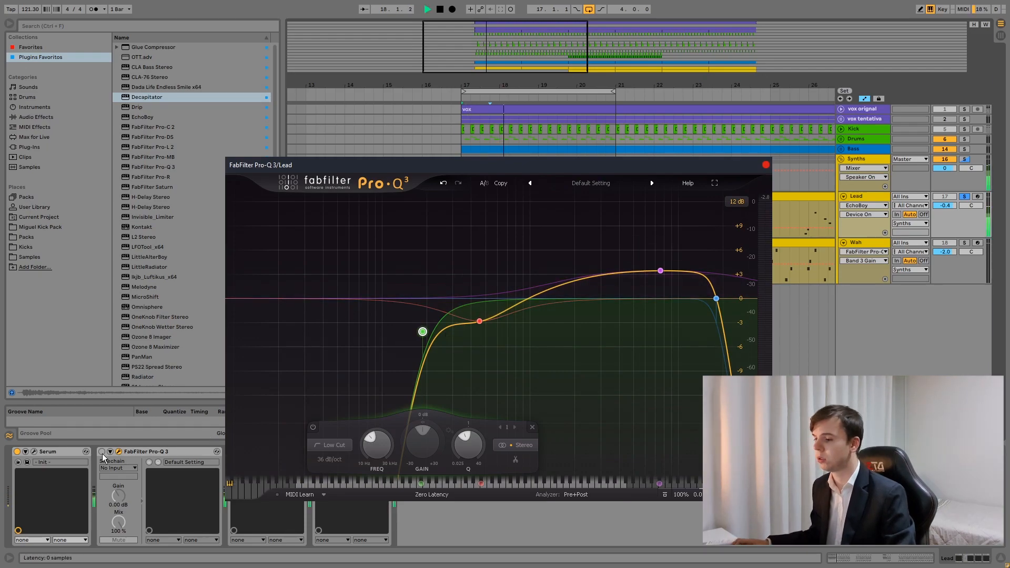
{"action": "left_click", "coordinate": [102, 453]}
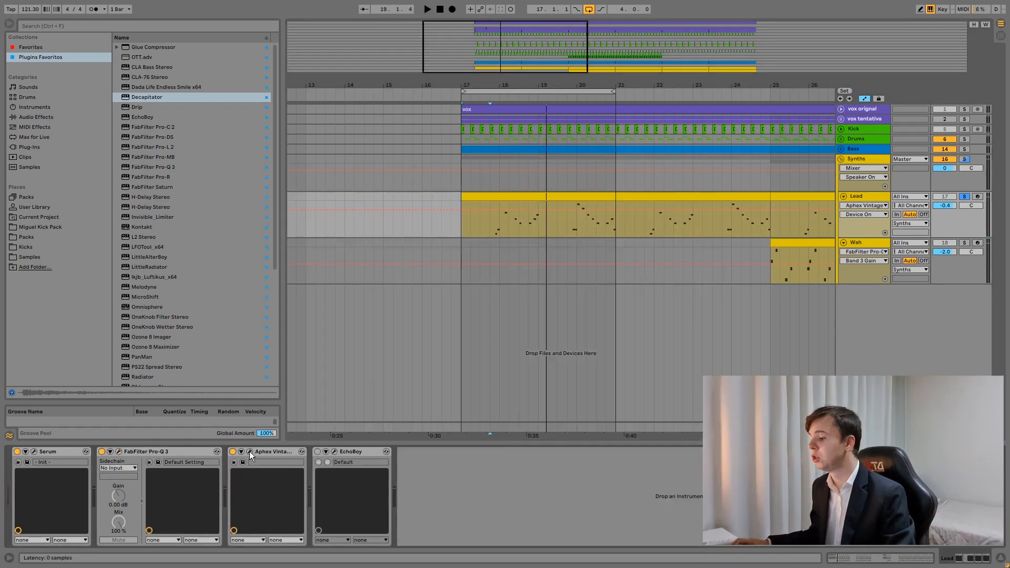
Open the Lead track's Aphex Vintage Exciter, reposition its window, and compare the loop with the exciter off and on
{"action": "left_click", "coordinate": [250, 451]}
{"action": "left_click_drag", "start_coordinate": [444, 166], "coordinate": [404, 145]}
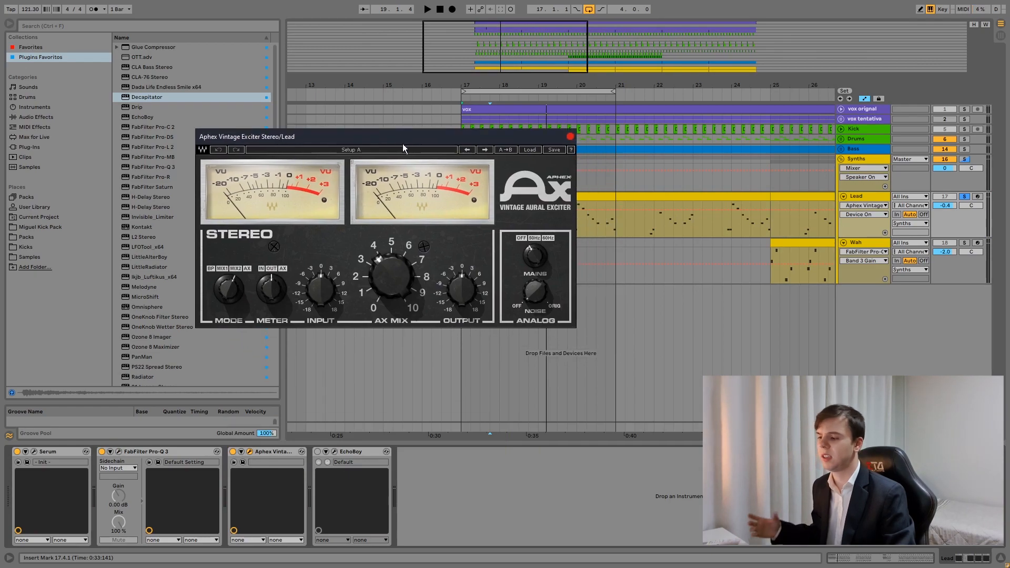
{"action": "key", "text": "space"}
{"action": "left_click", "coordinate": [233, 451]}
{"action": "left_click", "coordinate": [232, 451]}
{"action": "key", "text": "space"}
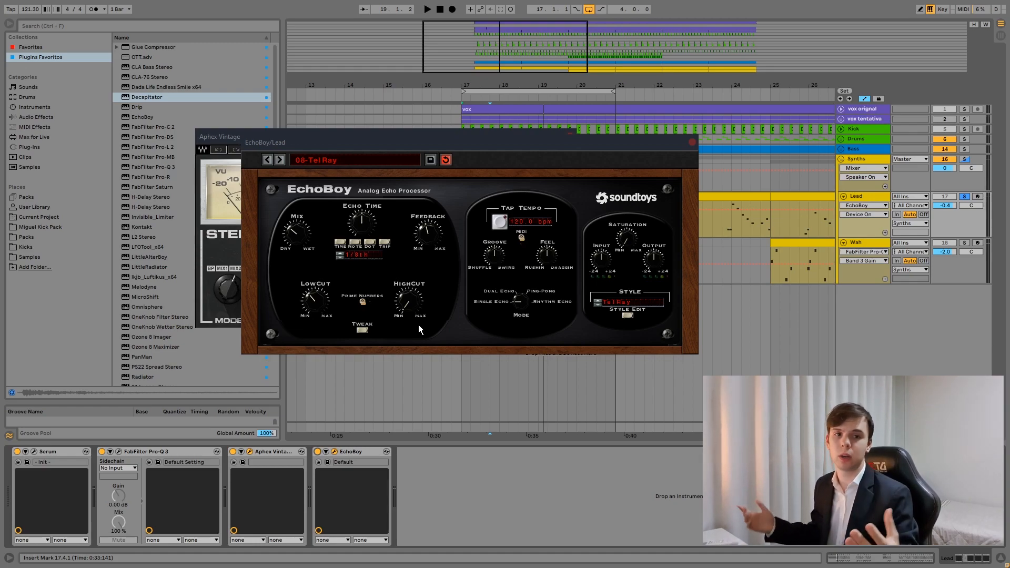
Listen to the lead loop through EchoBoy's TelRay echo and close the EchoBoy window
{"action": "key", "text": "space"}
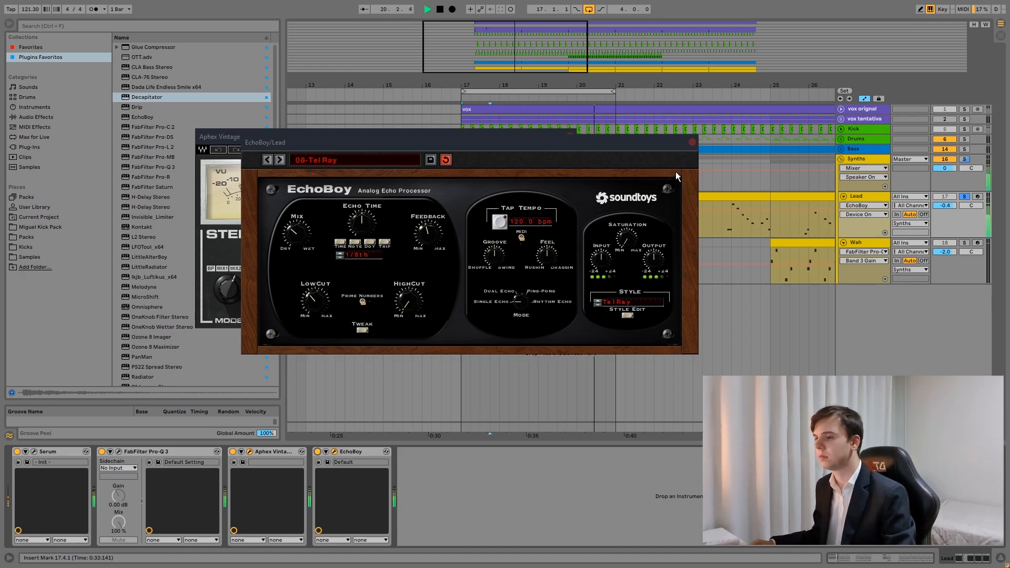
{"action": "key", "text": "space"}
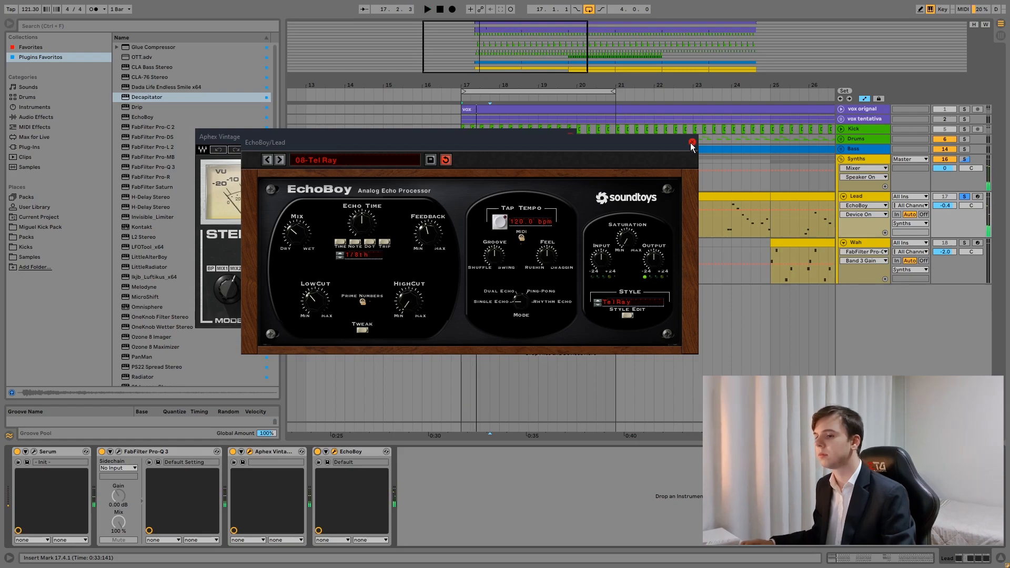
{"action": "left_click", "coordinate": [691, 143]}
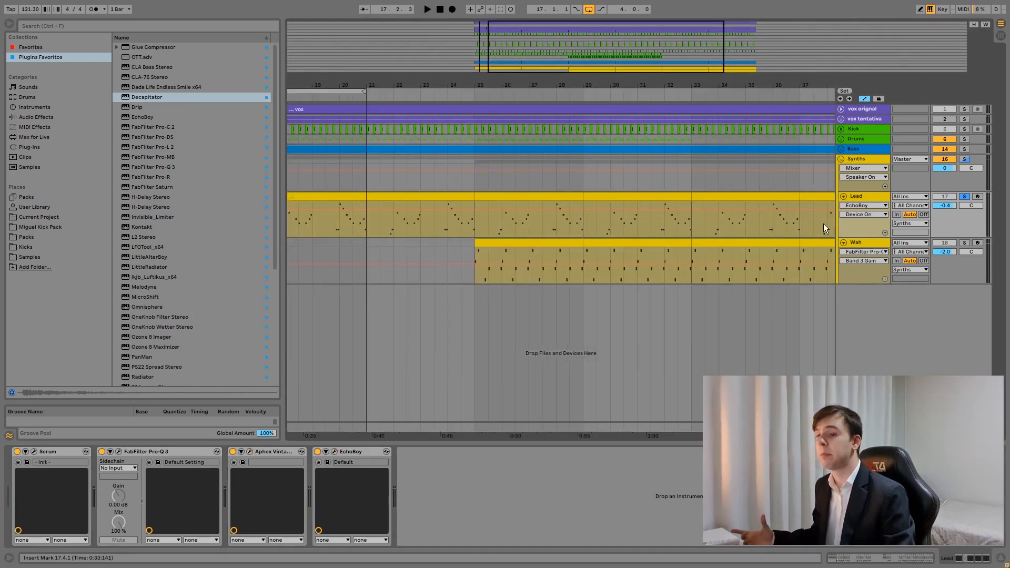
Select the Wah track and loop its first clip from bar 25 to bar 29
{"action": "left_click", "coordinate": [857, 242]}
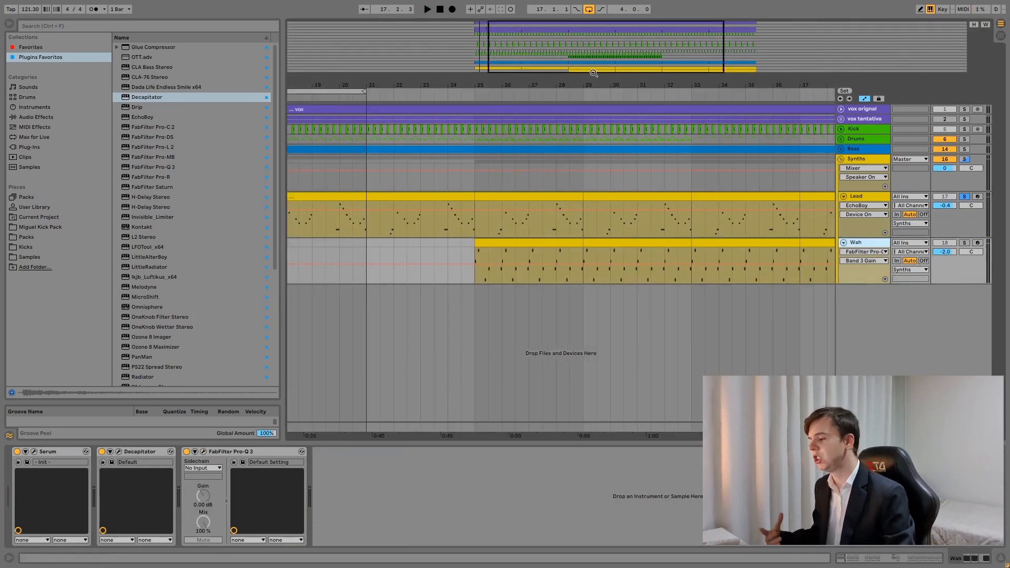
{"action": "left_click_drag", "start_coordinate": [593, 74], "coordinate": [593, 92]}
{"action": "left_click", "coordinate": [559, 242]}
{"action": "key", "text": "ctrl+l"}
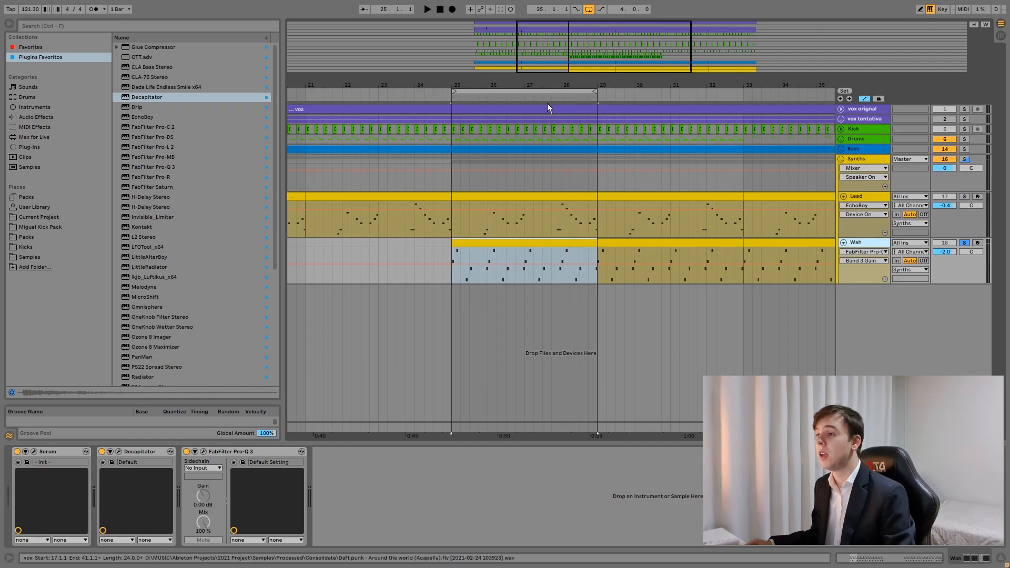
Open the Wah clip's notes in an enlarged piano roll, examine them while the loop plays, and restore the arrangement view
{"action": "left_click_drag", "start_coordinate": [547, 85], "coordinate": [543, 82]}
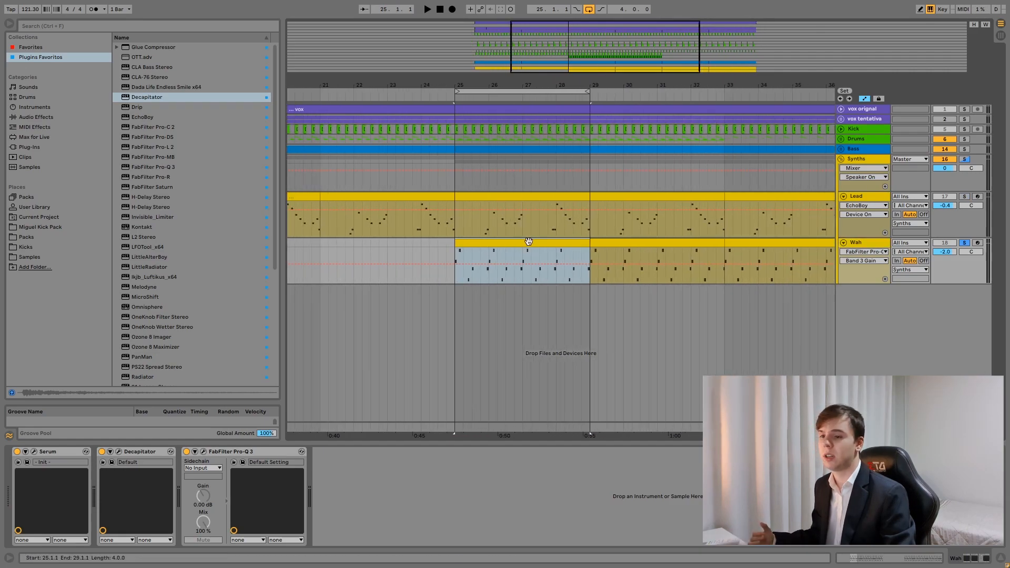
{"action": "double_click", "coordinate": [529, 242]}
{"action": "left_click_drag", "start_coordinate": [687, 443], "coordinate": [683, 122]}
{"action": "key", "text": "space"}
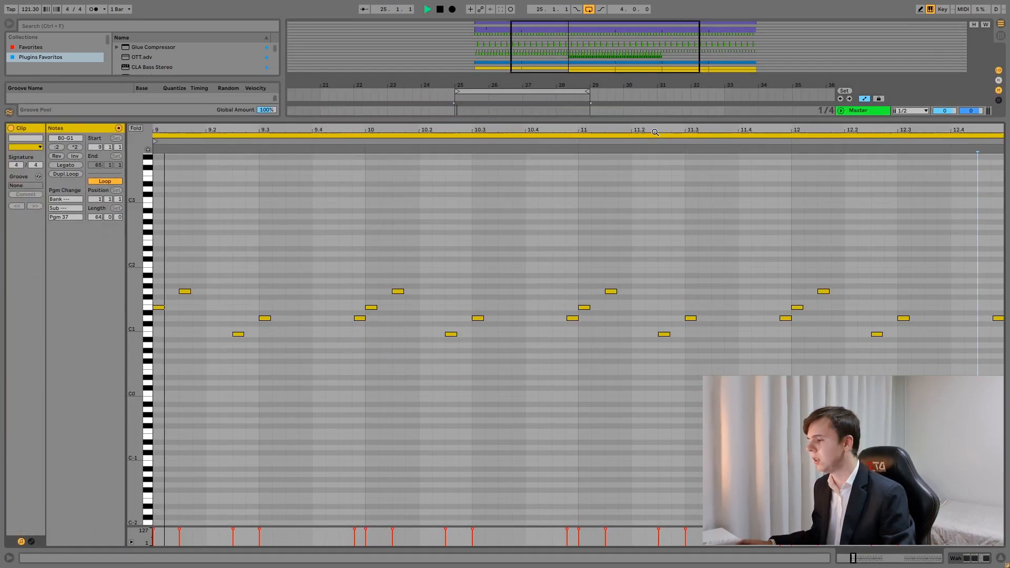
{"action": "mouse_move", "coordinate": [625, 121]}
{"action": "left_mouse_down"}
{"action": "mouse_move", "coordinate": [624, 78]}
{"action": "mouse_move", "coordinate": [625, 122]}
{"action": "left_mouse_up"}
{"action": "scroll", "coordinate": [685, 308], "scroll_direction": "up", "scroll_amount": 2}
{"action": "scroll", "coordinate": [687, 305], "scroll_direction": "down", "scroll_amount": 5}
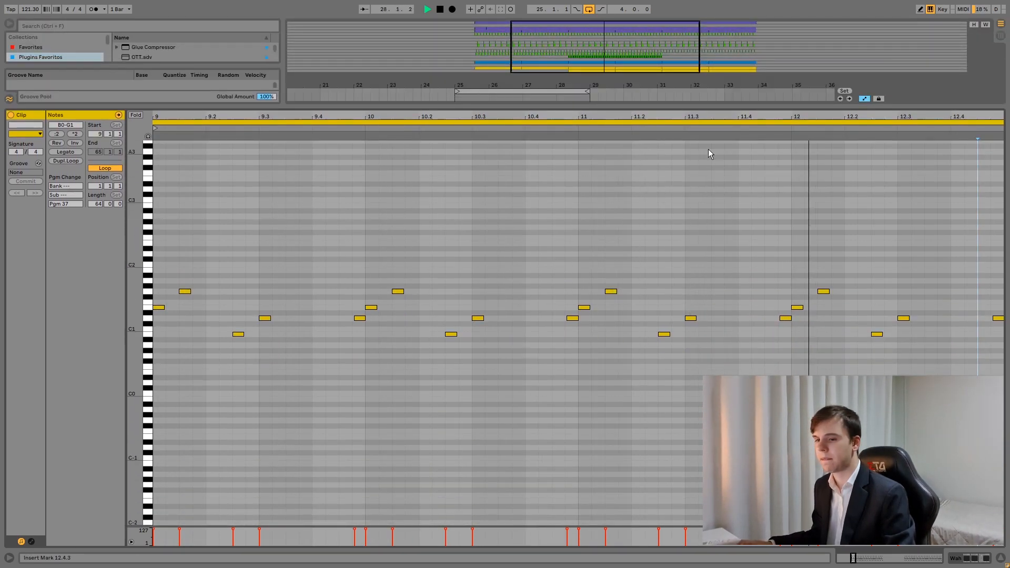
{"action": "left_click_drag", "start_coordinate": [739, 108], "coordinate": [736, 462]}
{"action": "key", "text": "space"}
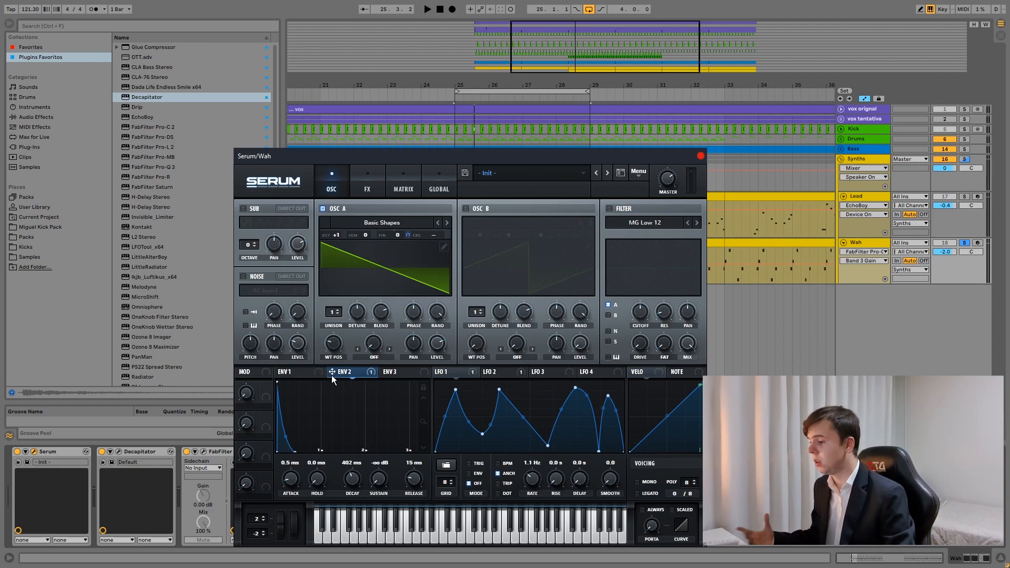
Examine Env 2 and the filter effect in the Wah's Serum patch, comparing the loop with the filter off and on
{"action": "left_click", "coordinate": [349, 374]}
{"action": "left_click", "coordinate": [367, 184]}
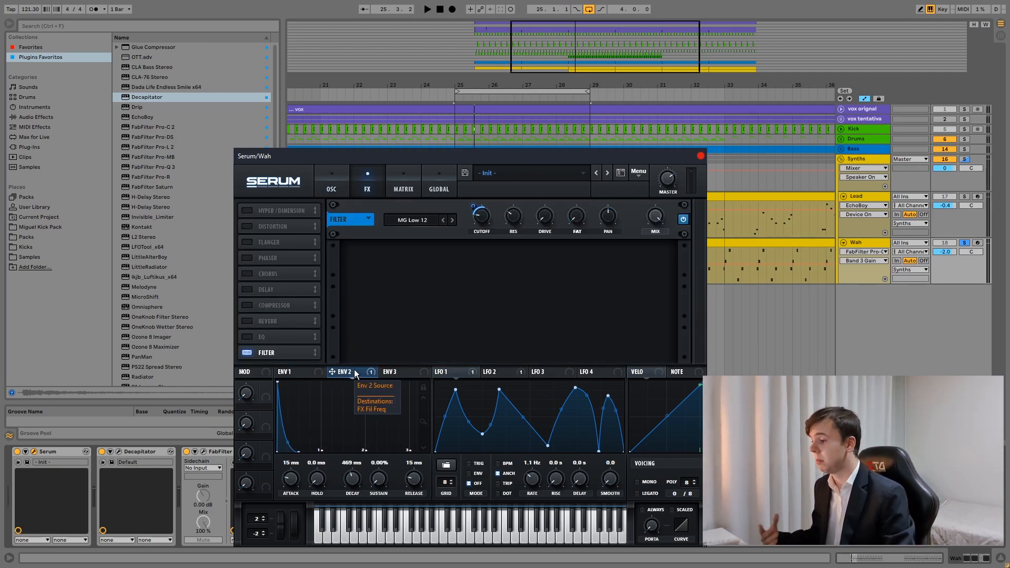
{"action": "key", "text": "space"}
{"action": "left_click", "coordinate": [683, 220]}
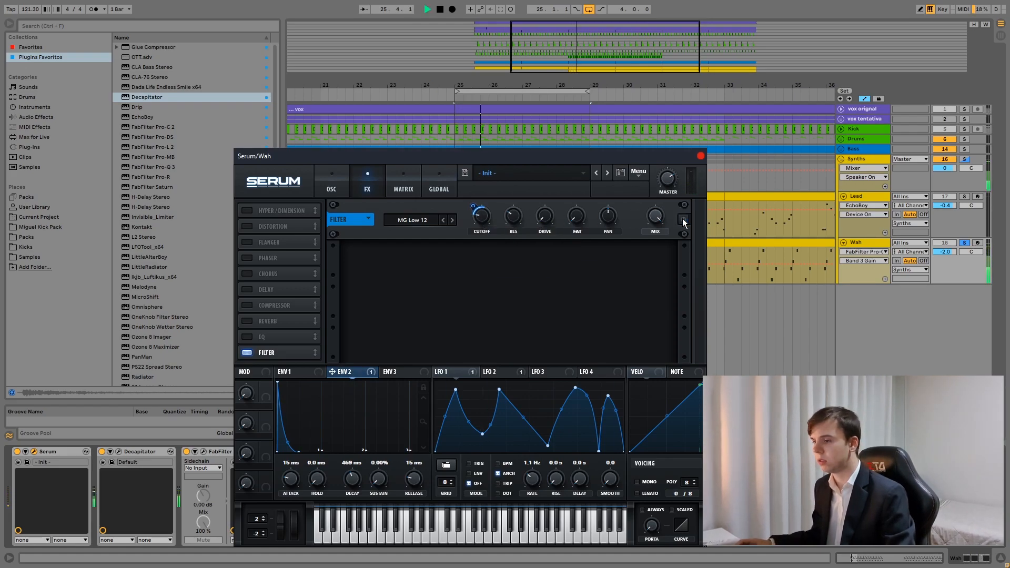
{"action": "left_click", "coordinate": [683, 220]}
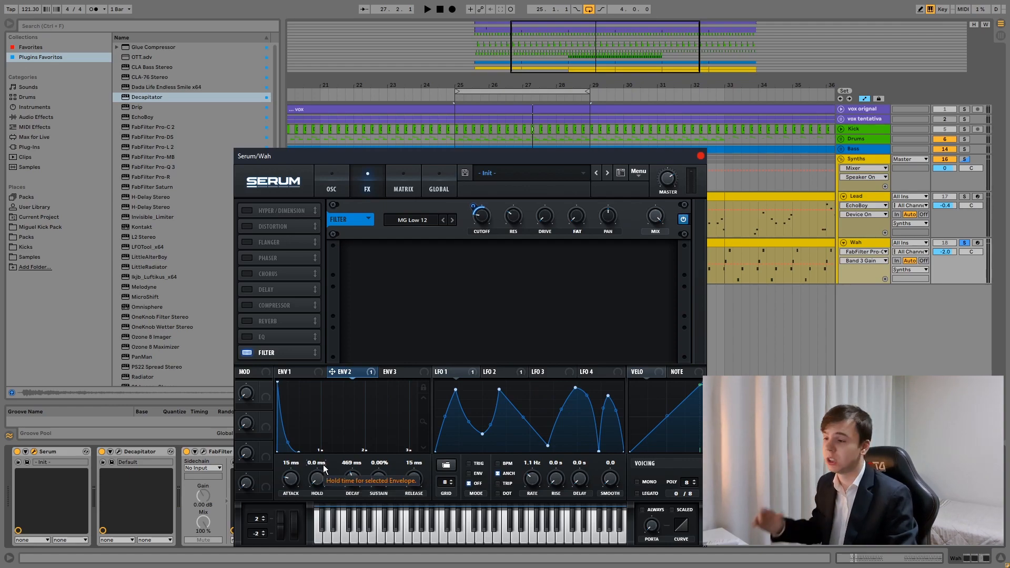
Examine the modulation of oscillator A's Fine tuning and the LFO 2 settings, and return to Serum's effects page
{"action": "left_click", "coordinate": [342, 183]}
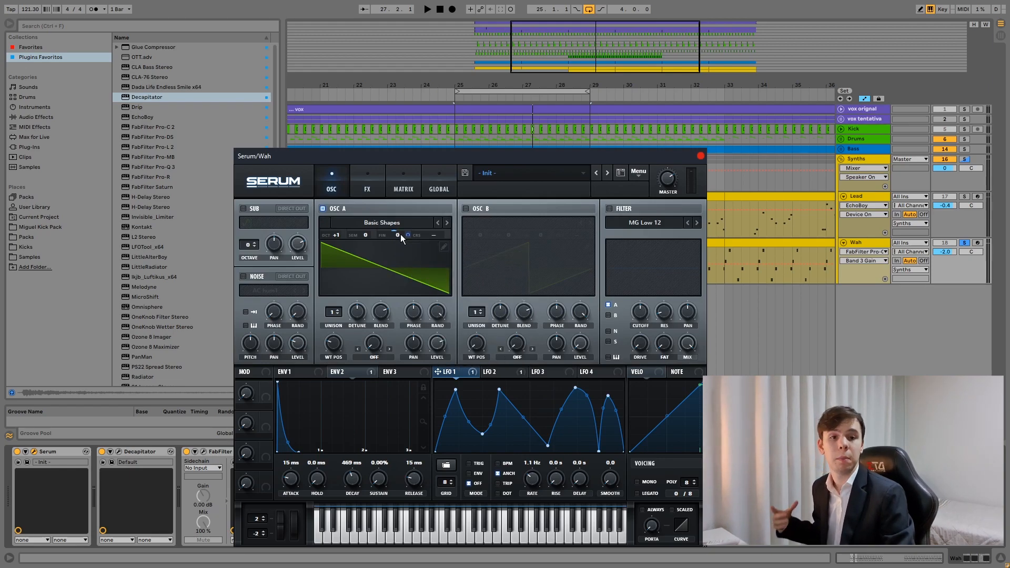
{"action": "mouse_move", "coordinate": [400, 234]}
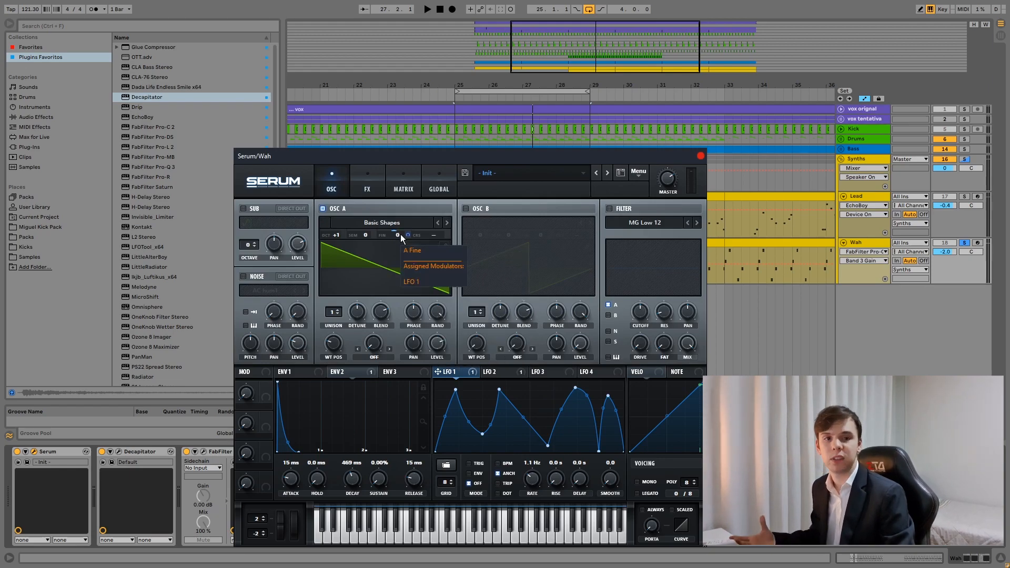
{"action": "left_click", "coordinate": [373, 181]}
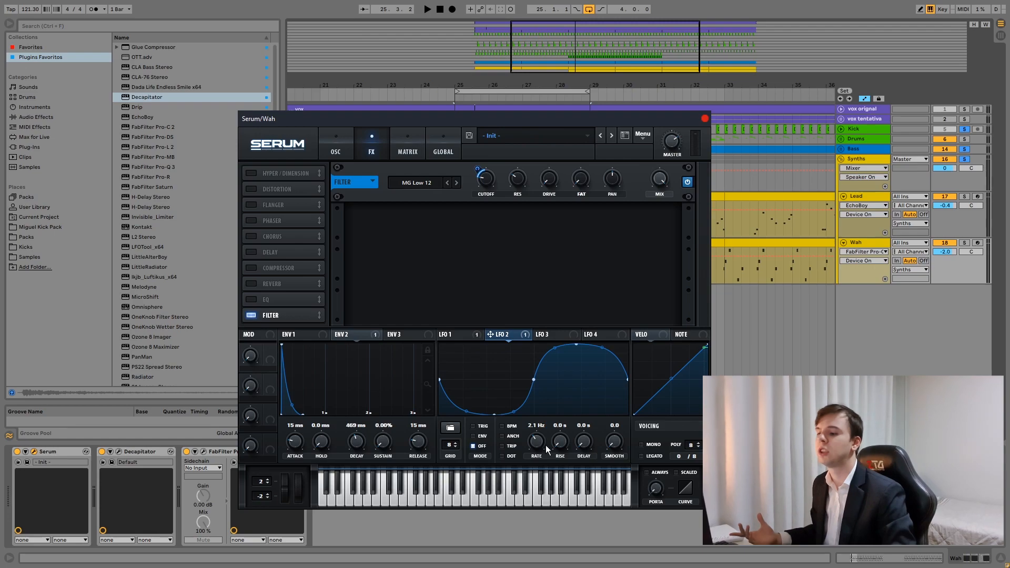
{"action": "mouse_move", "coordinate": [538, 442]}
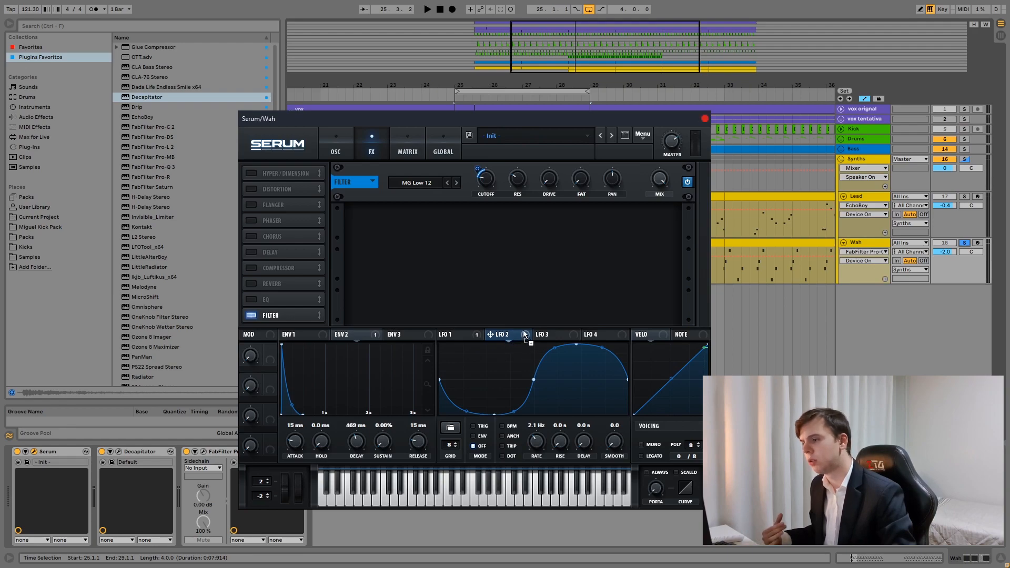
Listen to the Wah loop while varying the modulation amount on the Serum filter's cutoff
{"action": "left_click_drag", "start_coordinate": [523, 334], "coordinate": [477, 173]}
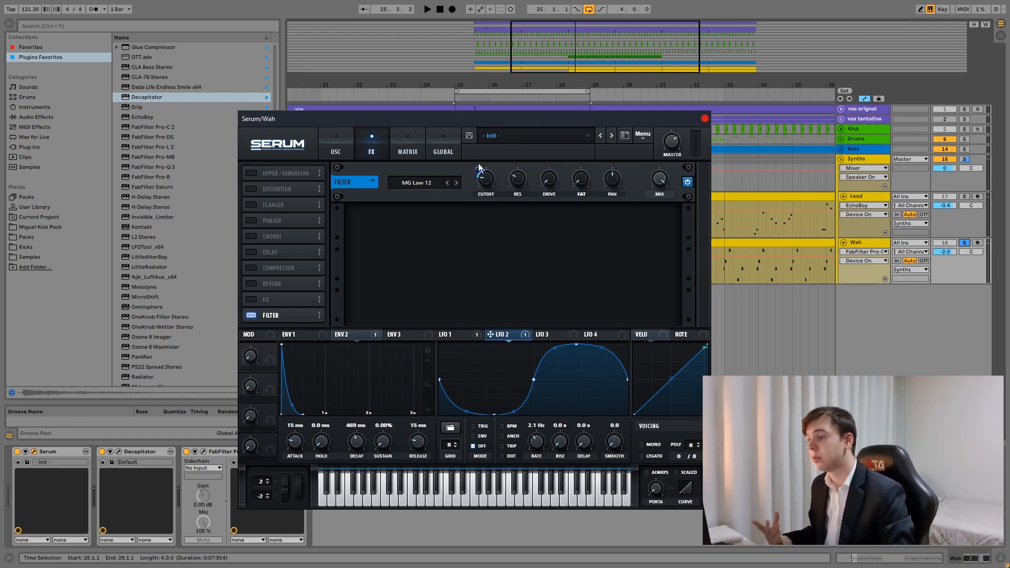
{"action": "key", "text": "space"}
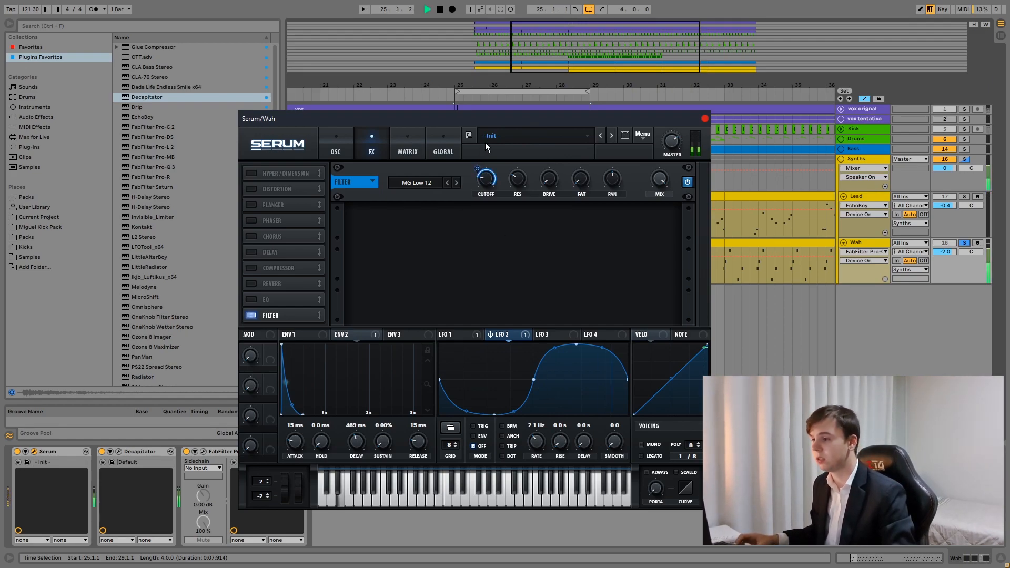
{"action": "mouse_move", "coordinate": [478, 170]}
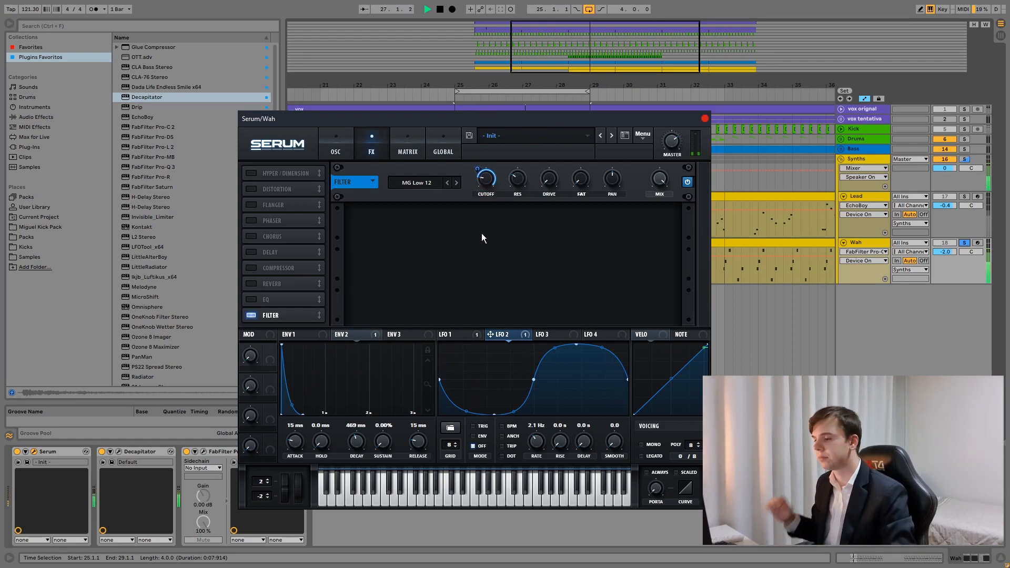
{"action": "left_click_drag", "start_coordinate": [477, 169], "coordinate": [472, 195]}
{"action": "key", "text": "space"}
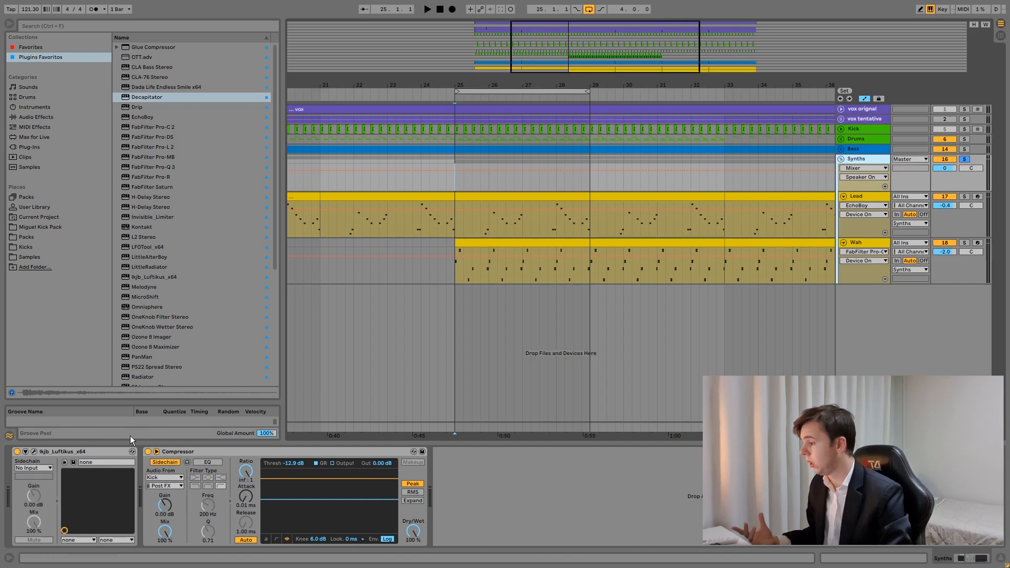
Open the Luftikus EQ on the Synths group, compare the loop with it off and on, and close its window
{"action": "left_click", "coordinate": [35, 451]}
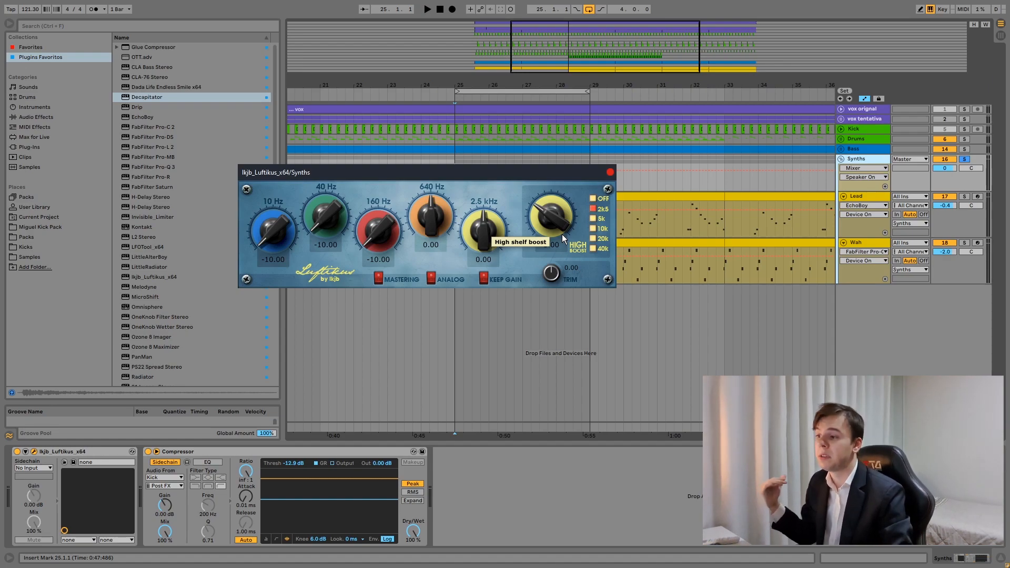
{"action": "key", "text": "space"}
{"action": "left_click", "coordinate": [17, 451]}
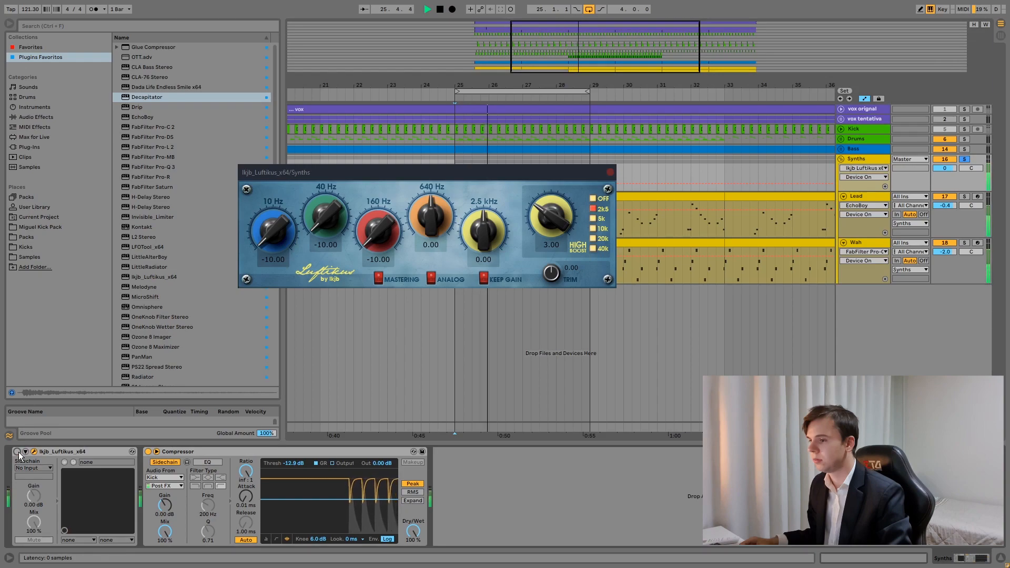
{"action": "left_click", "coordinate": [17, 452]}
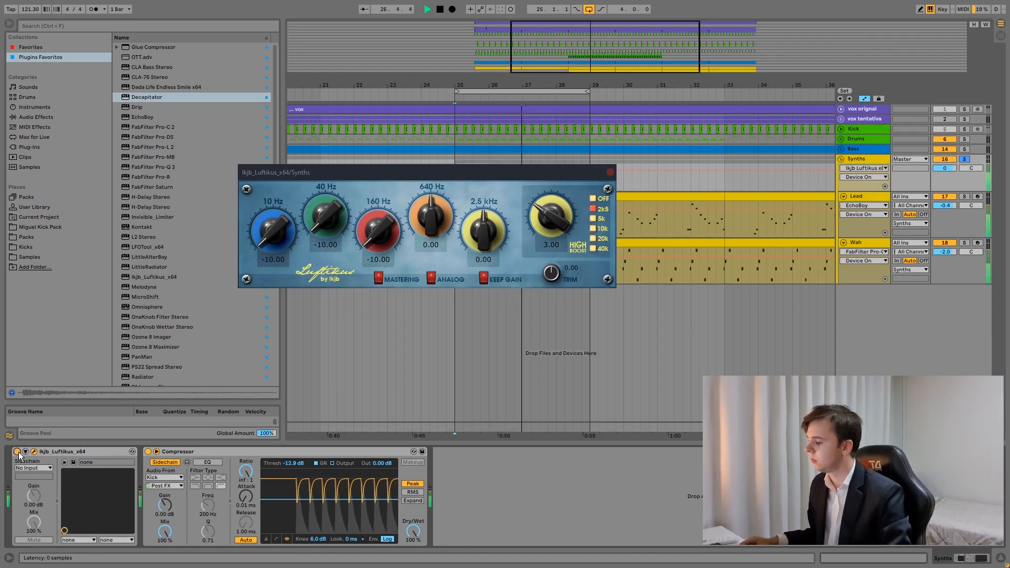
{"action": "left_click", "coordinate": [609, 172]}
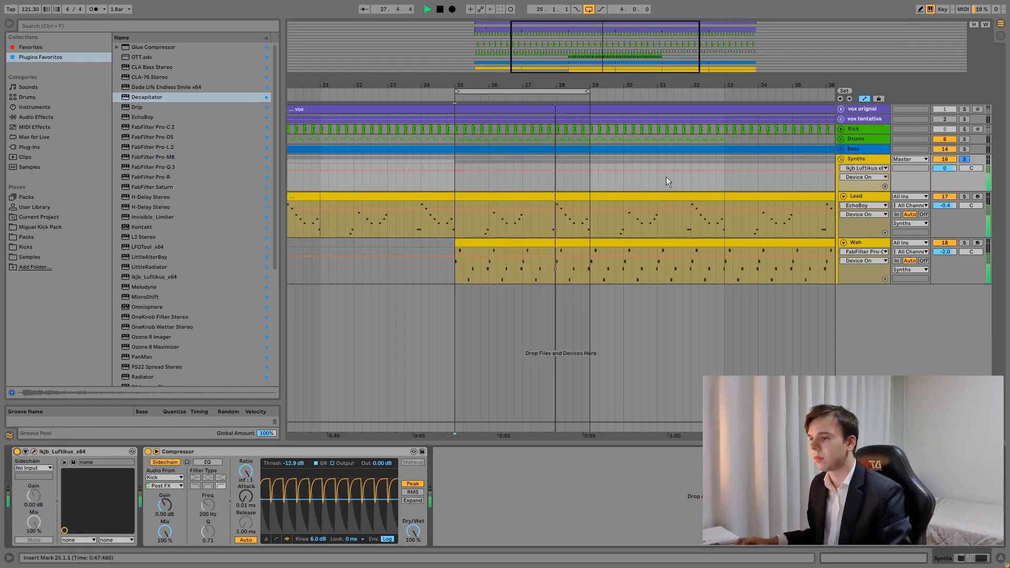
Solo the Bass and Kick tracks together with the Synths group and listen to them playing together
{"action": "left_click_drag", "start_coordinate": [575, 61], "coordinate": [581, 55]}
{"action": "left_click", "coordinate": [964, 149], "text": "ctrl"}
{"action": "left_click", "coordinate": [964, 129], "text": "ctrl"}
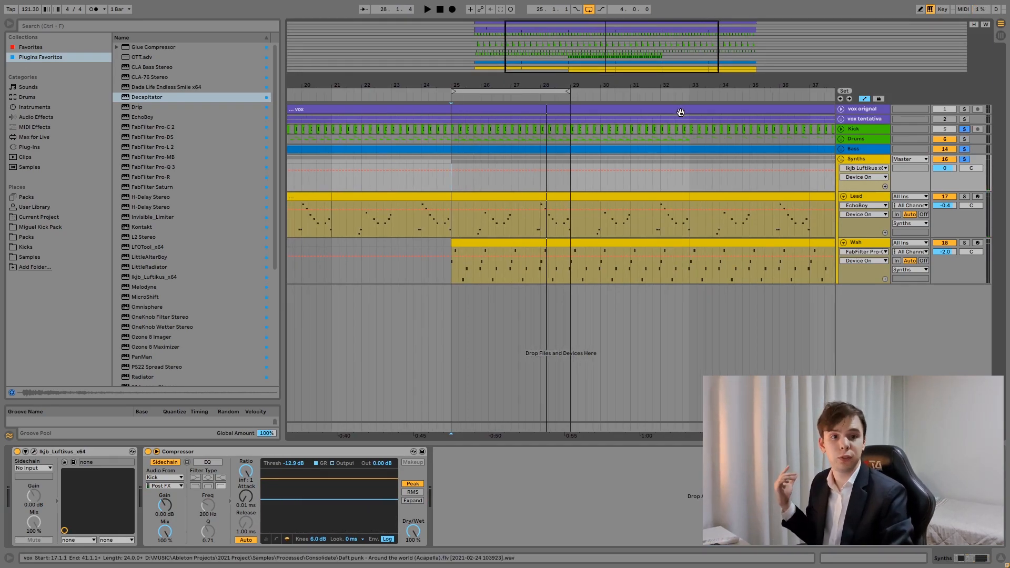
{"action": "key", "text": "space"}
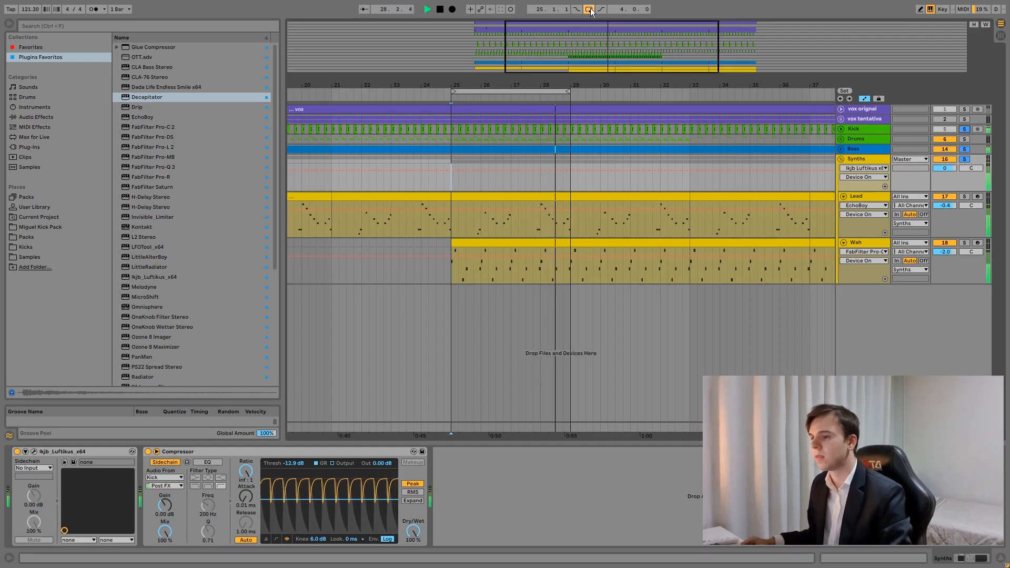
{"action": "left_click_drag", "start_coordinate": [603, 26], "coordinate": [618, 34]}
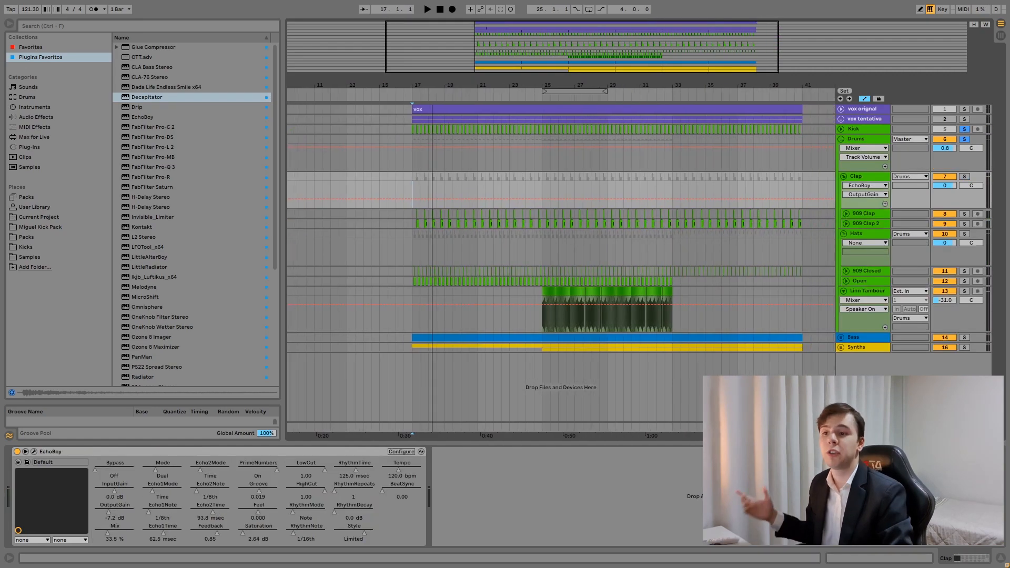
Solo the Kick track, unfold it to show its waveform, and listen to it from bar 17
{"action": "left_click_drag", "start_coordinate": [525, 53], "coordinate": [504, 65]}
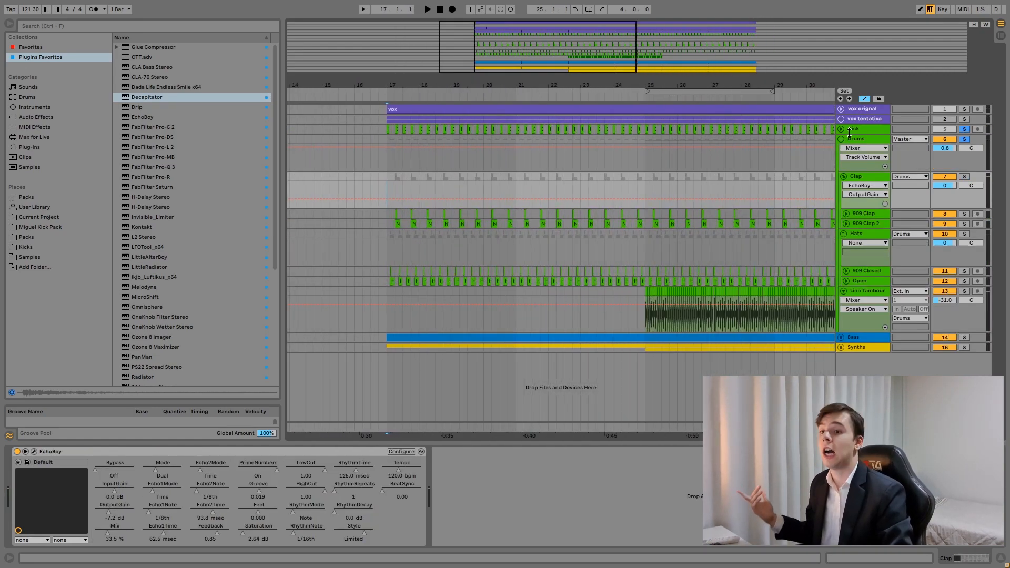
{"action": "left_click", "coordinate": [961, 129]}
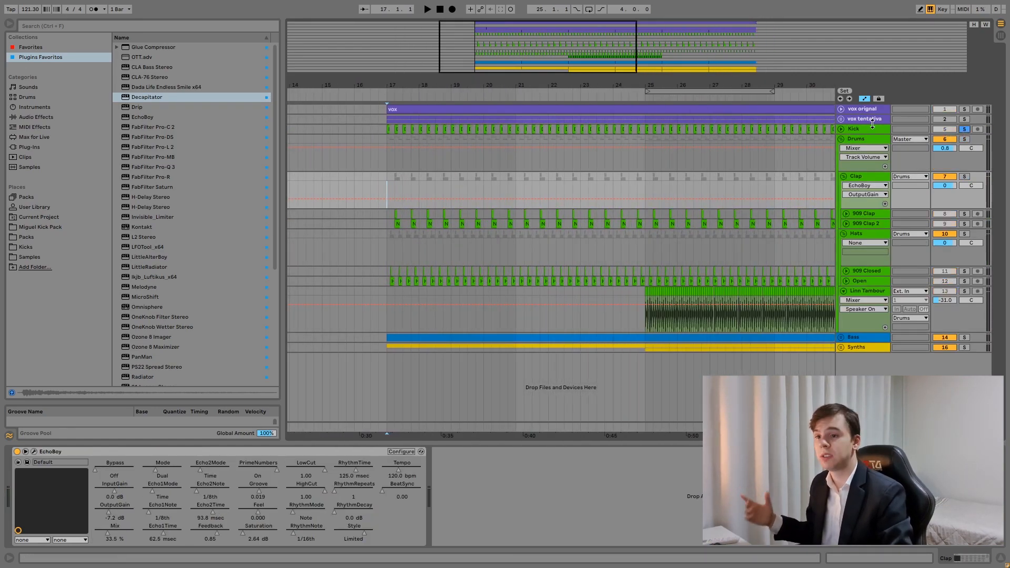
{"action": "left_click", "coordinate": [841, 129]}
{"action": "key", "text": "space"}
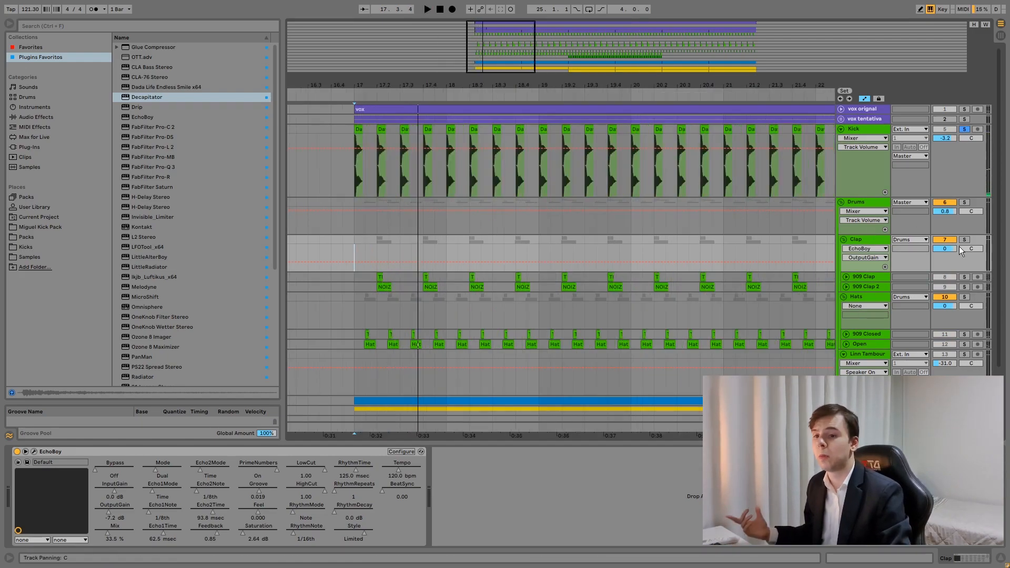
Solo the Clap group and listen to it from bar 17, unfolding the 909 Clap and 909 Clap 2 tracks
{"action": "left_click", "coordinate": [962, 242]}
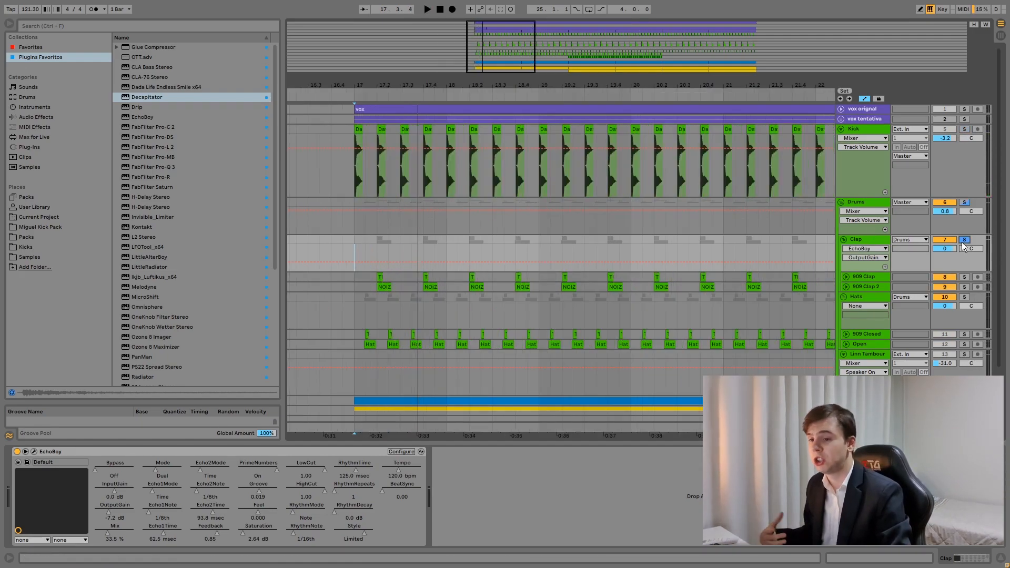
{"action": "key", "text": "space"}
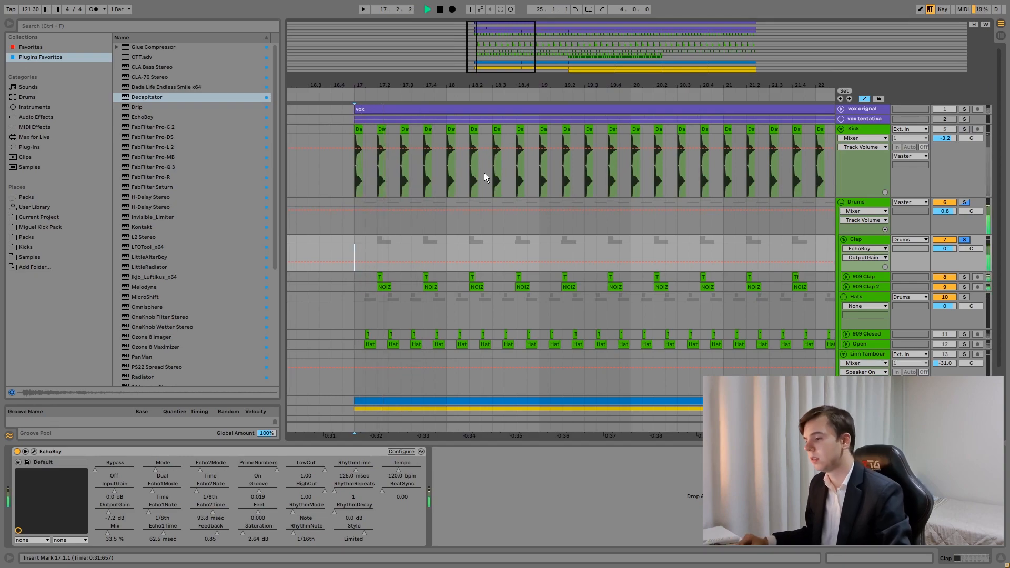
{"action": "left_click_drag", "start_coordinate": [457, 85], "coordinate": [502, 103]}
{"action": "left_click", "coordinate": [845, 287]}
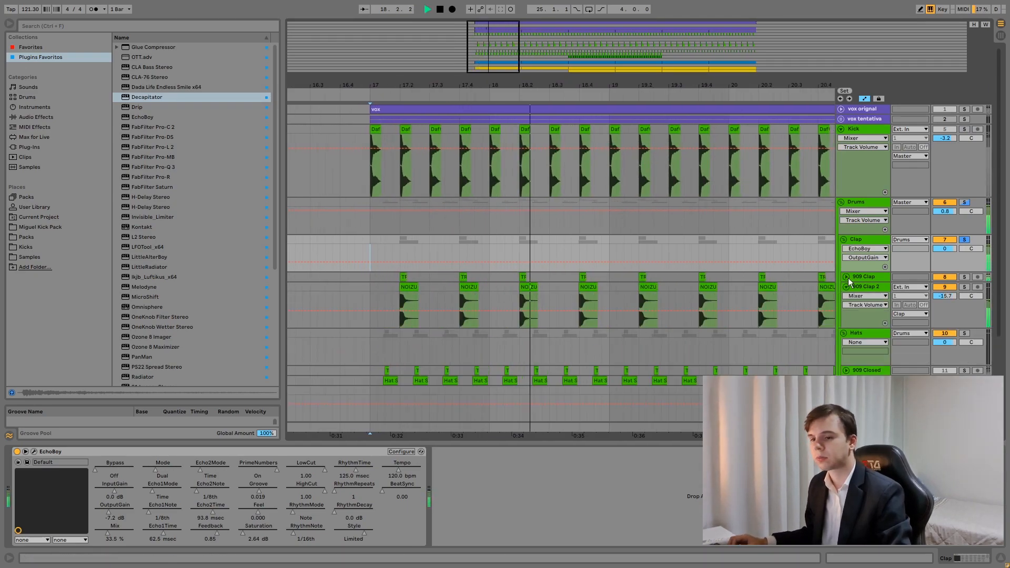
{"action": "left_click", "coordinate": [846, 277]}
{"action": "scroll", "coordinate": [849, 278], "scroll_direction": "down", "scroll_amount": 1}
{"action": "key", "text": "space"}
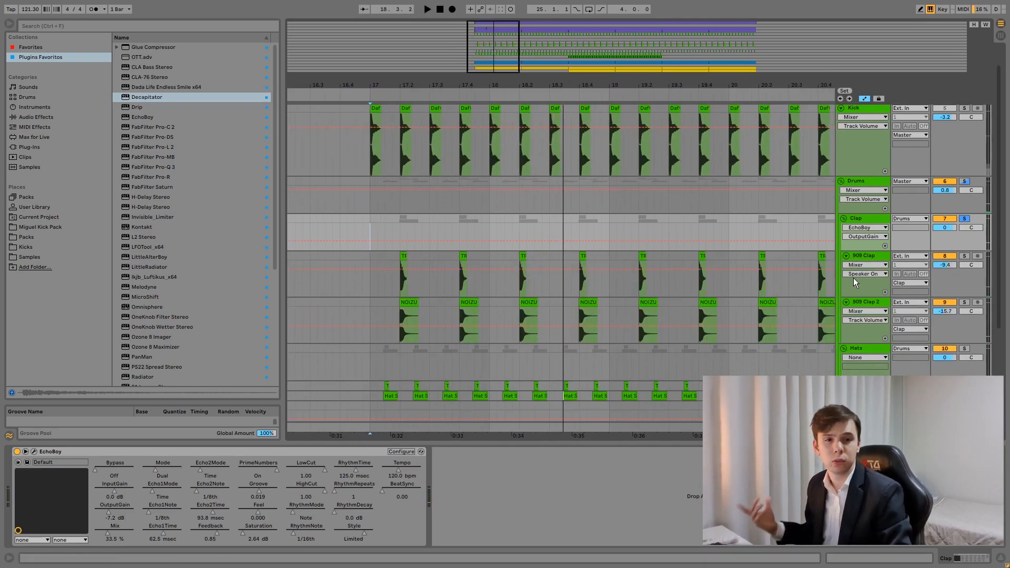
Solo the 909 Clap track and listen to it from 17.1.4, just before its first hit
{"action": "left_click", "coordinate": [875, 257]}
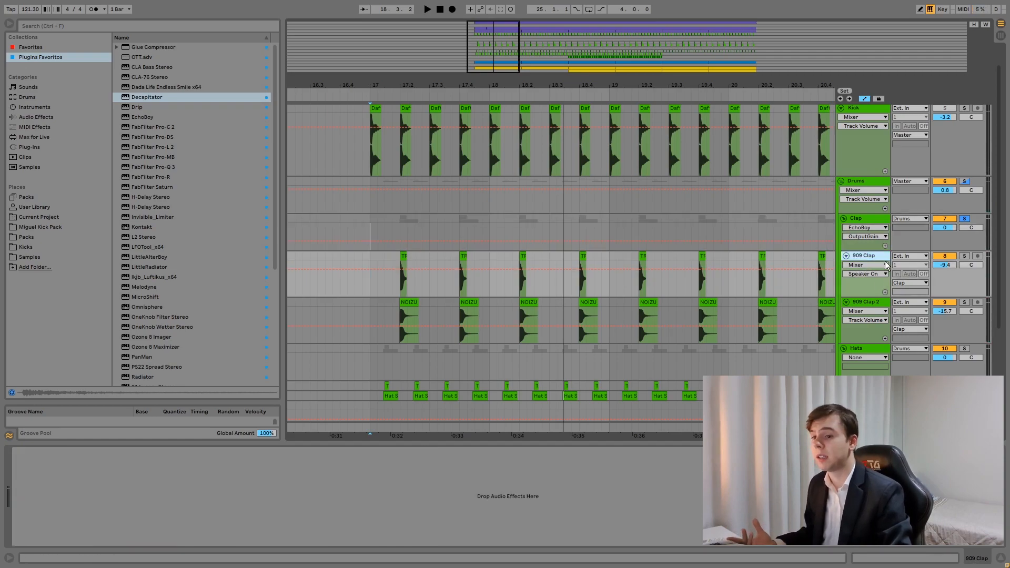
{"action": "left_click", "coordinate": [964, 255]}
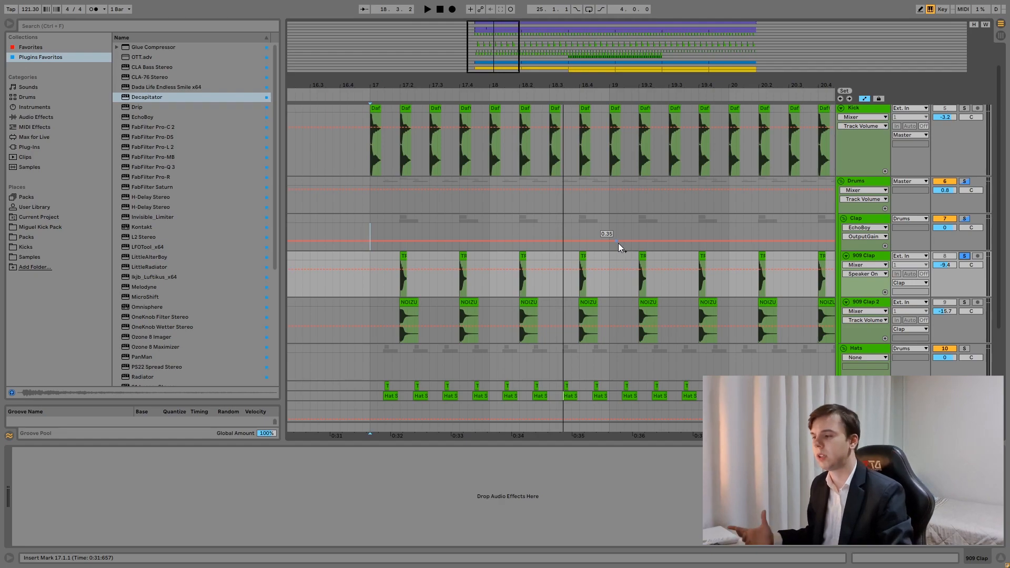
{"action": "left_click", "coordinate": [392, 232]}
{"action": "key", "text": "space"}
{"action": "left_click", "coordinate": [919, 294]}
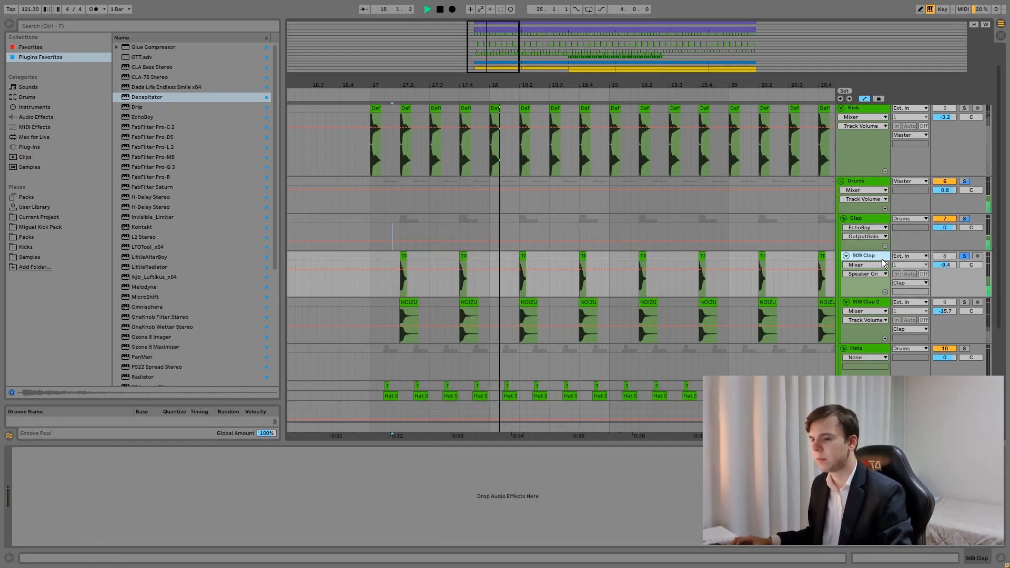
{"action": "key", "text": "space"}
Select and solo the 909 Clap 2 track and listen to it from 17.1.4
{"action": "left_click", "coordinate": [879, 301]}
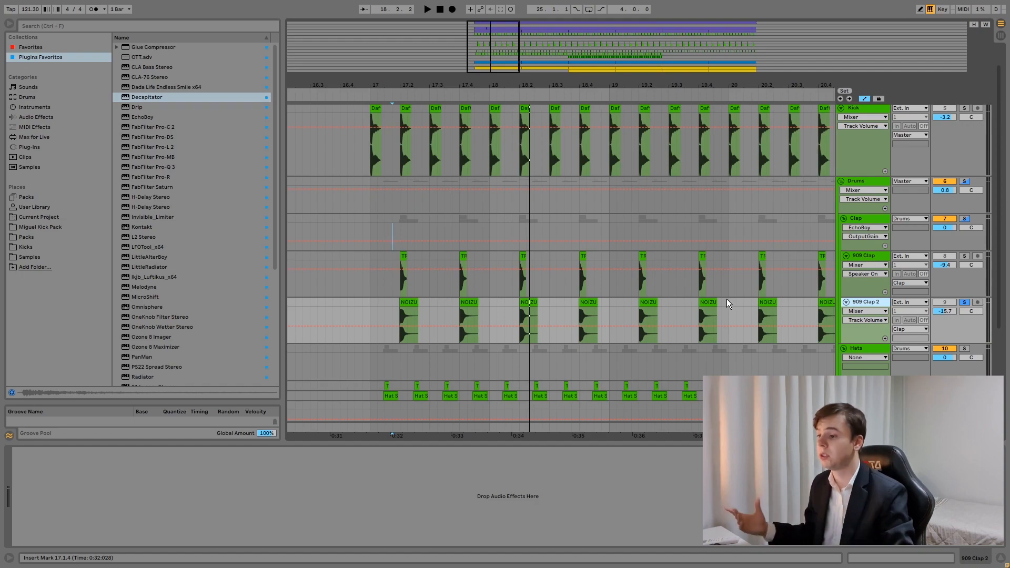
{"action": "key", "text": "space"}
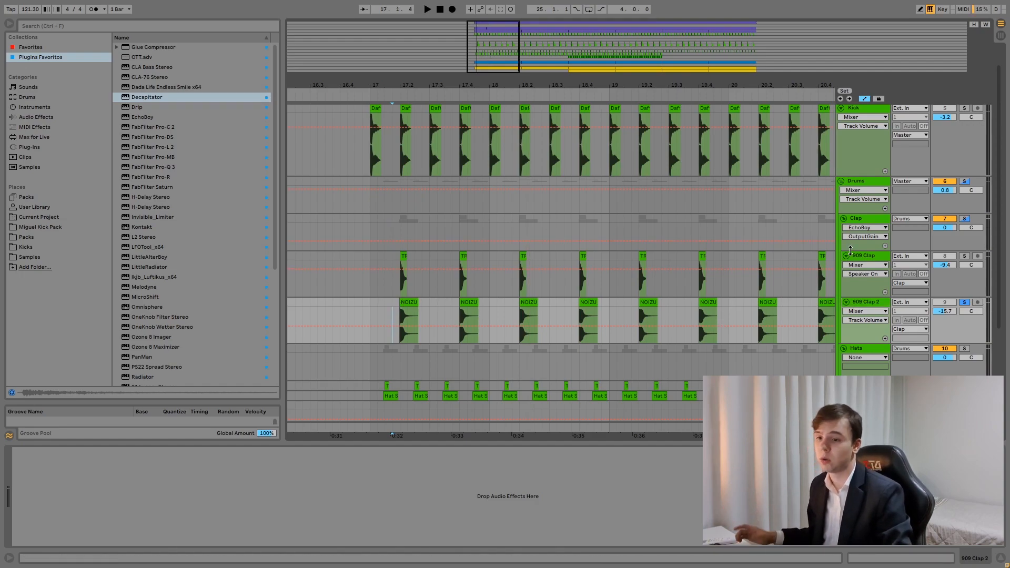
{"action": "key", "text": "space"}
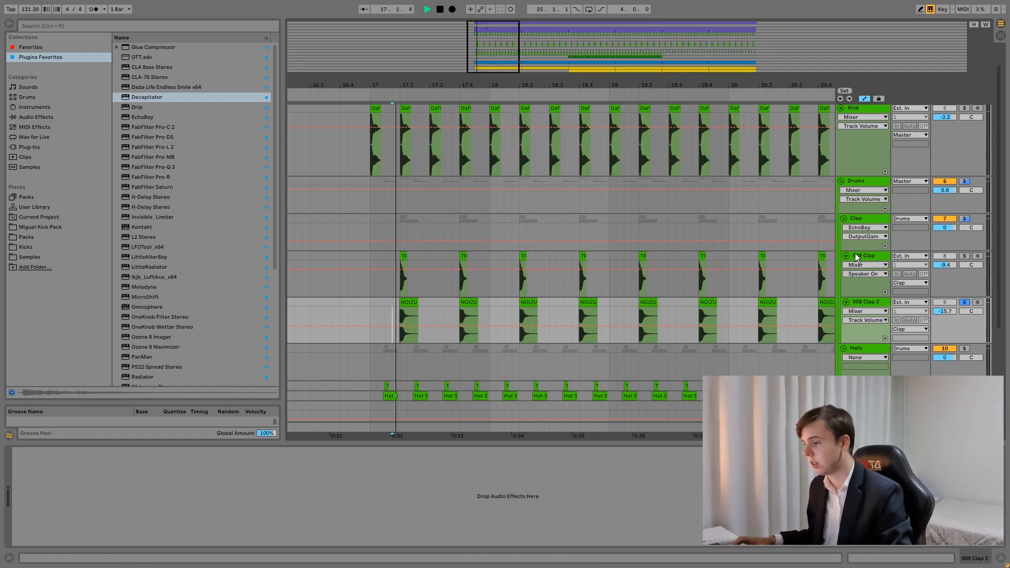
Open EchoBoy on the Clap group and listen to the soloed claps with the echo bypassed and re-enabled
{"action": "left_click", "coordinate": [900, 245]}
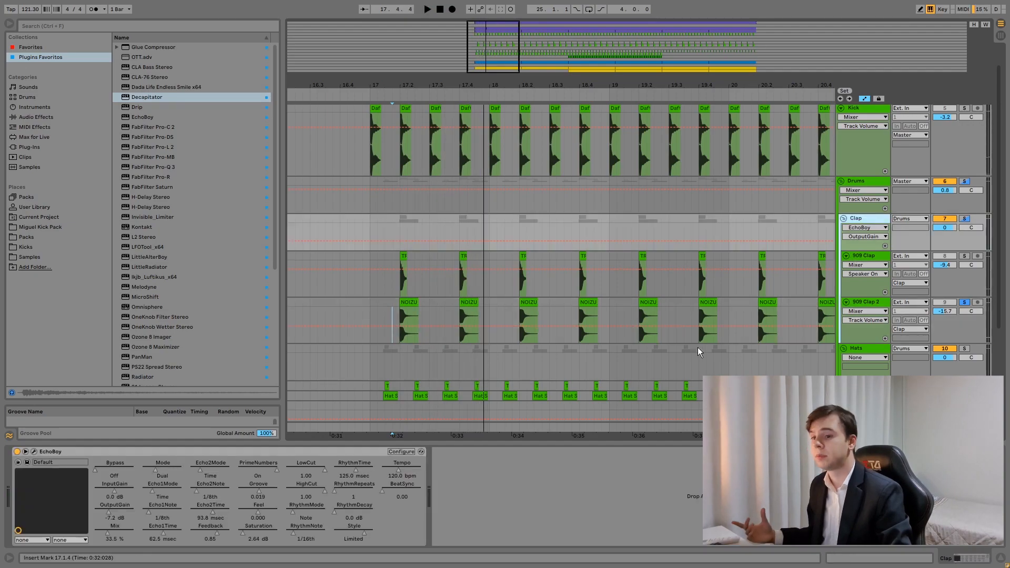
{"action": "left_click", "coordinate": [34, 451]}
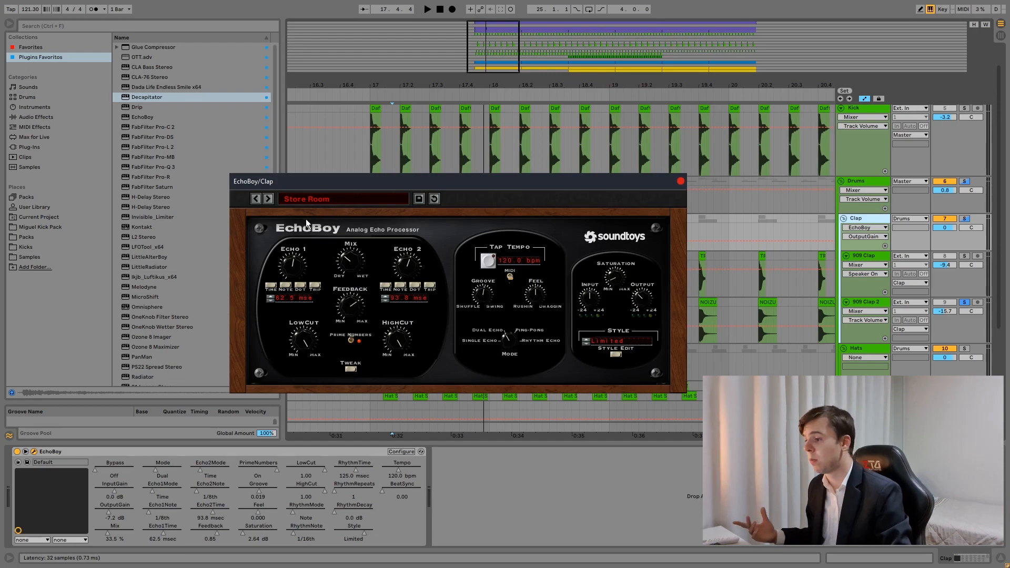
{"action": "left_click", "coordinate": [965, 219]}
{"action": "key", "text": "space"}
{"action": "left_click", "coordinate": [17, 451]}
{"action": "left_click", "coordinate": [18, 451]}
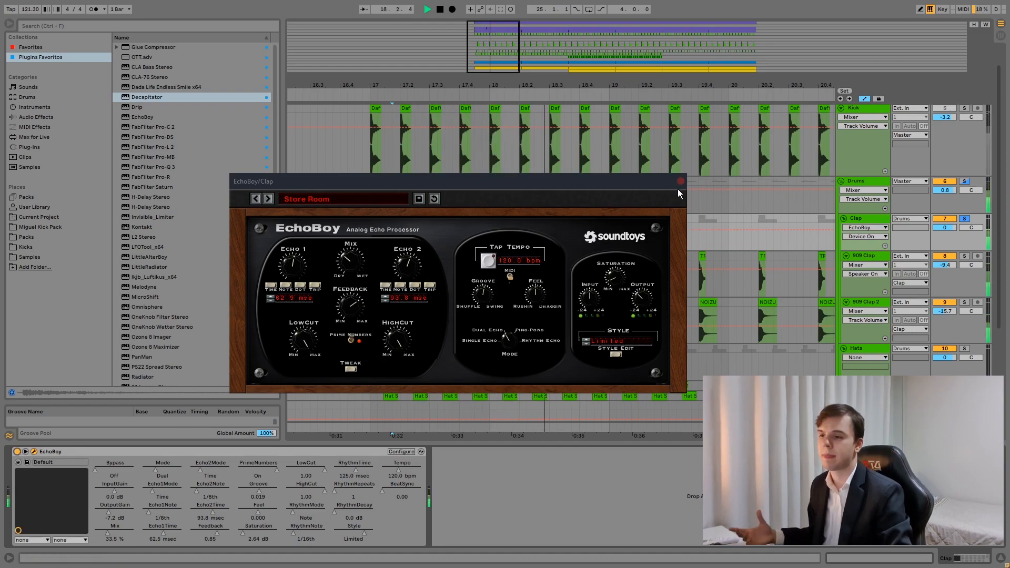
{"action": "left_click", "coordinate": [680, 181]}
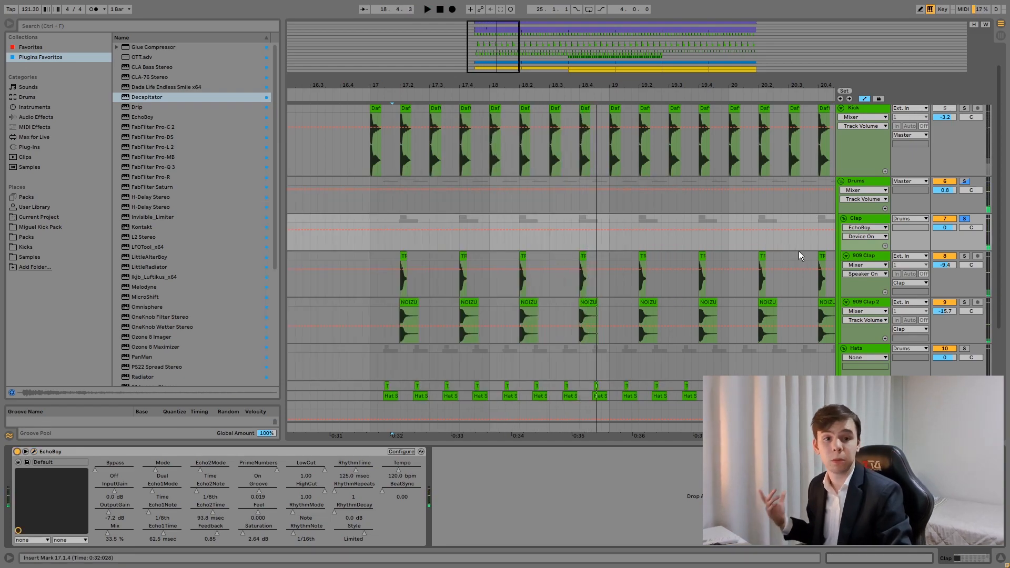
Solo the Hats group and unfold its Open and 909 Closed tracks to show their waveforms around bar 17
{"action": "scroll", "coordinate": [799, 250], "scroll_direction": "down", "scroll_amount": 2}
{"action": "left_click", "coordinate": [964, 280]}
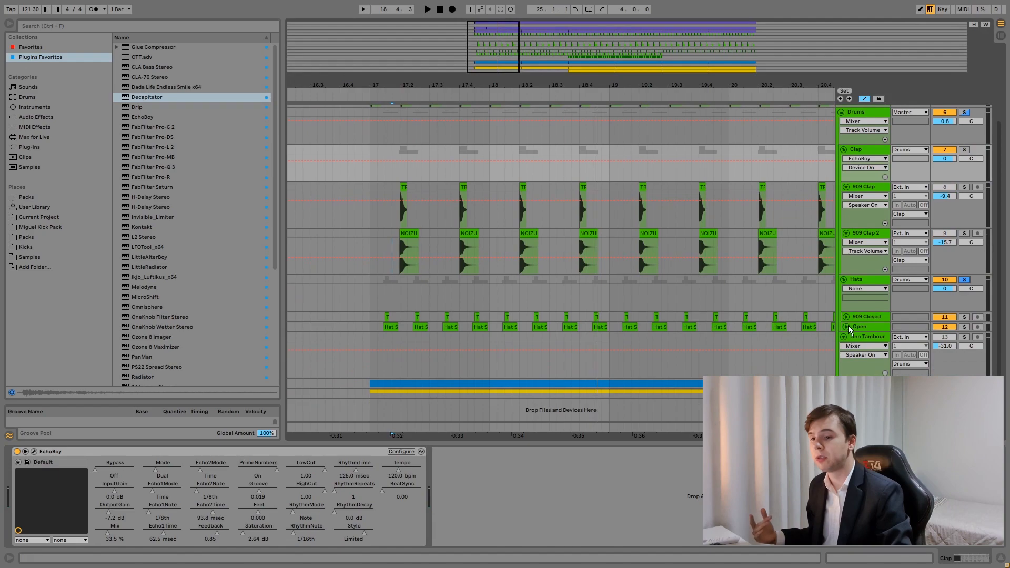
{"action": "left_click", "coordinate": [846, 327]}
{"action": "left_click", "coordinate": [846, 317]}
{"action": "scroll", "coordinate": [561, 263], "scroll_direction": "down", "scroll_amount": 3}
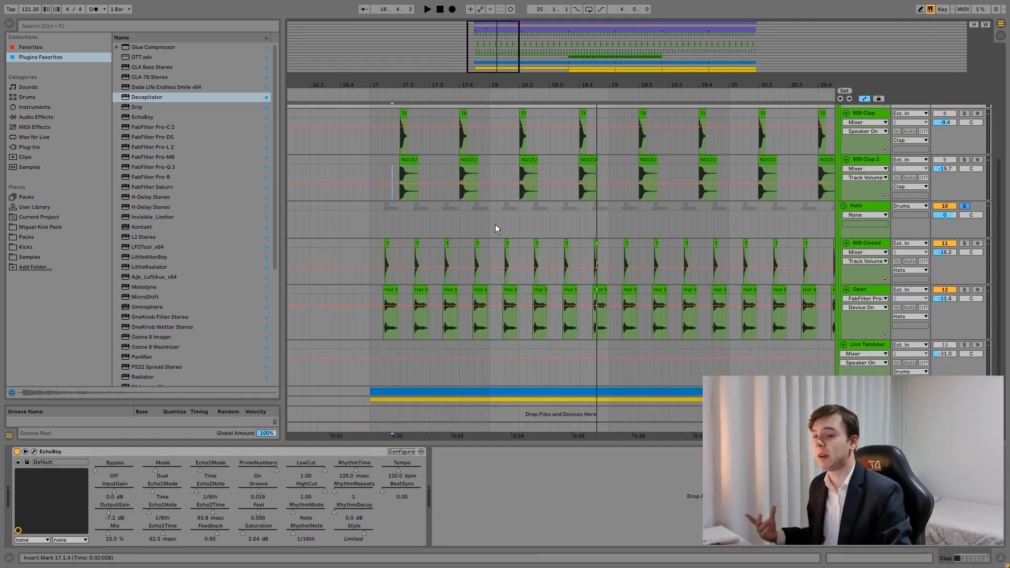
{"action": "left_click_drag", "start_coordinate": [494, 54], "coordinate": [484, 54]}
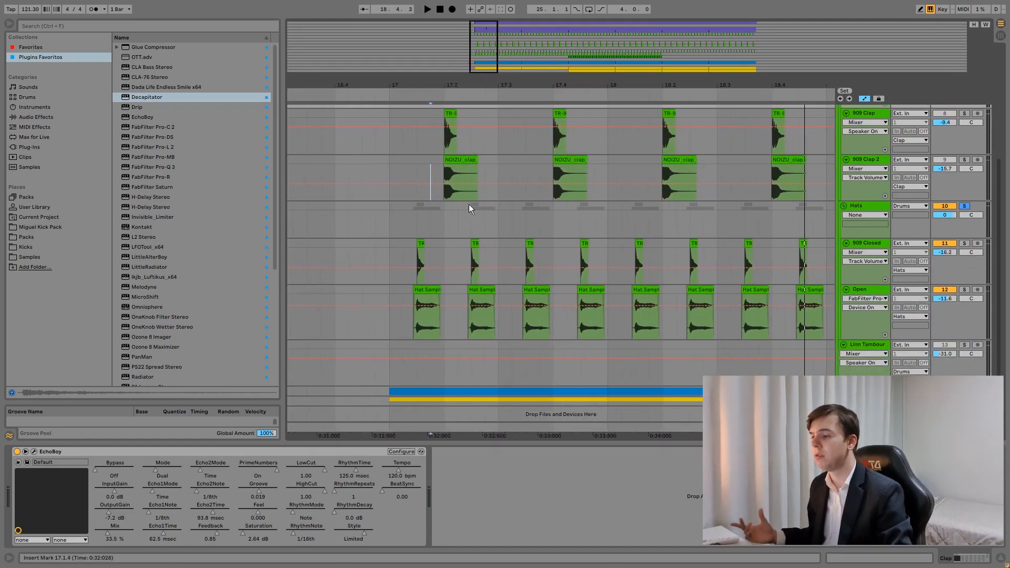
Solo the 909 Closed track and listen to it from 17.1.4
{"action": "left_click", "coordinate": [964, 243]}
{"action": "key", "text": "space"}
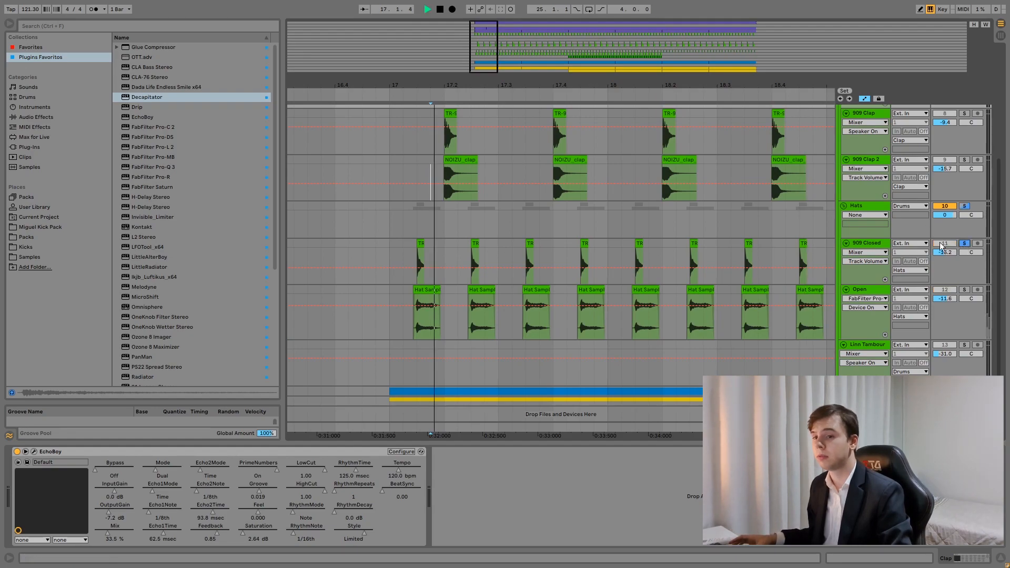
{"action": "key", "text": "space"}
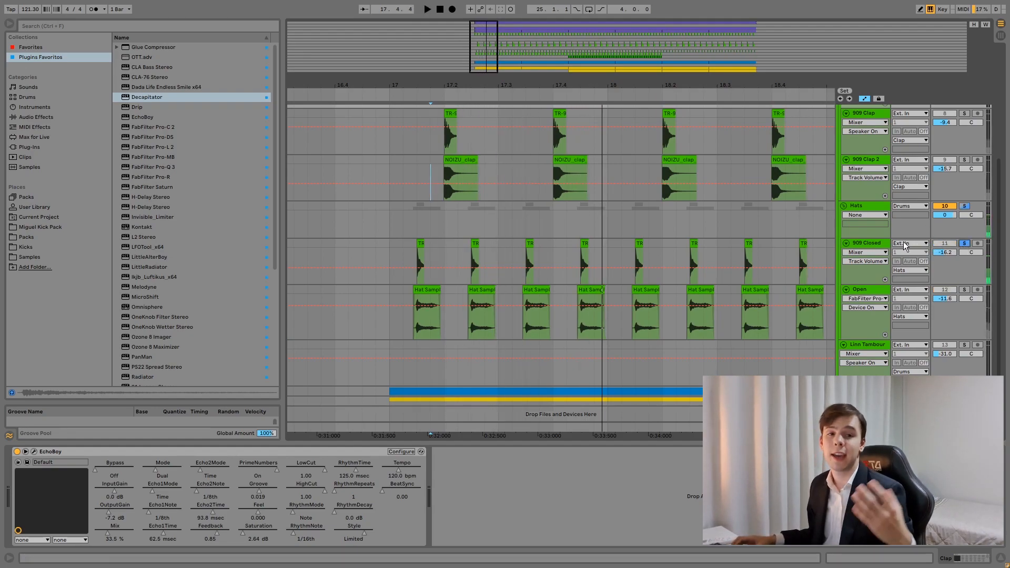
Solo the Open hat track and listen to it from 17.1.4
{"action": "left_click", "coordinate": [964, 289]}
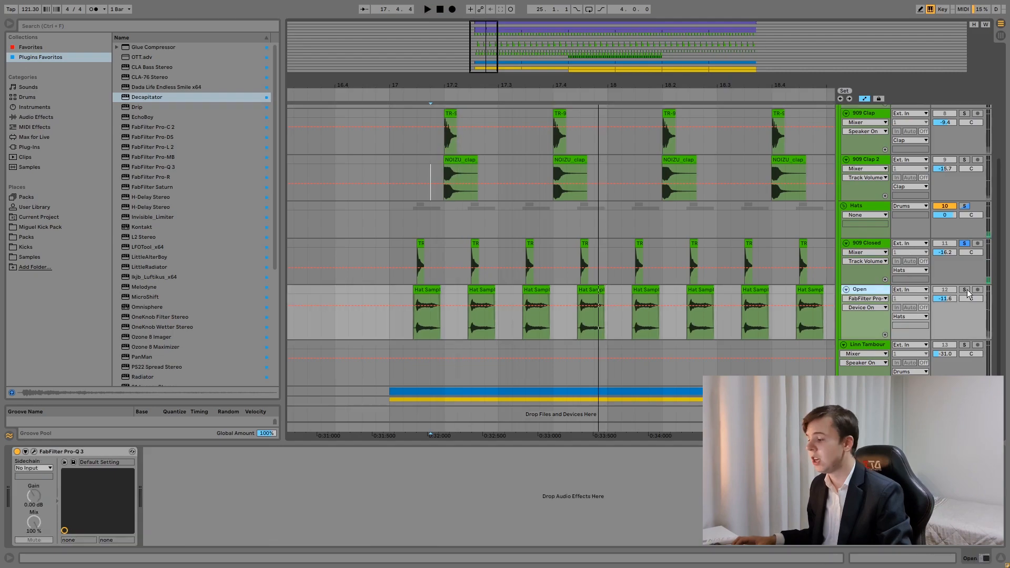
{"action": "key", "text": "space"}
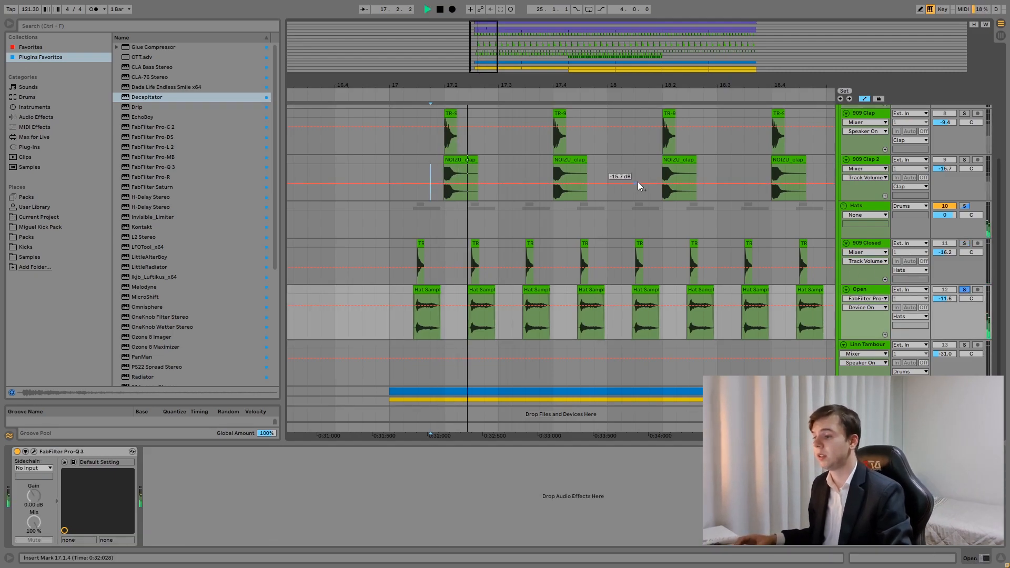
{"action": "left_click_drag", "start_coordinate": [474, 45], "coordinate": [474, 66]}
{"action": "key", "text": "space"}
{"action": "left_click_drag", "start_coordinate": [584, 50], "coordinate": [585, 43]}
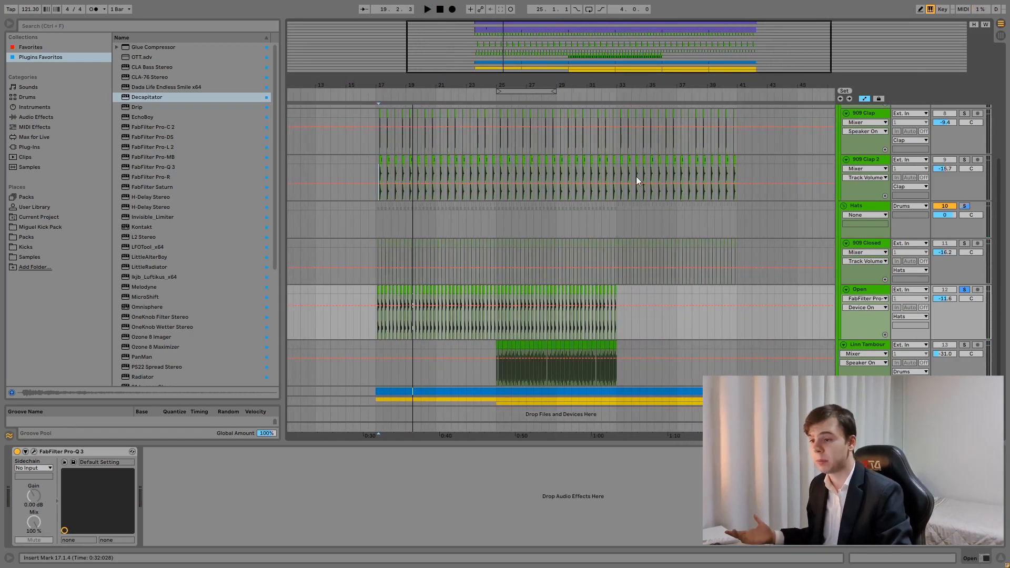
Solo the 909 Closed track and listen to it from bar 33, where the open hats stop
{"action": "scroll", "coordinate": [602, 209], "scroll_direction": "up", "scroll_amount": 5}
{"action": "left_click", "coordinate": [496, 228]}
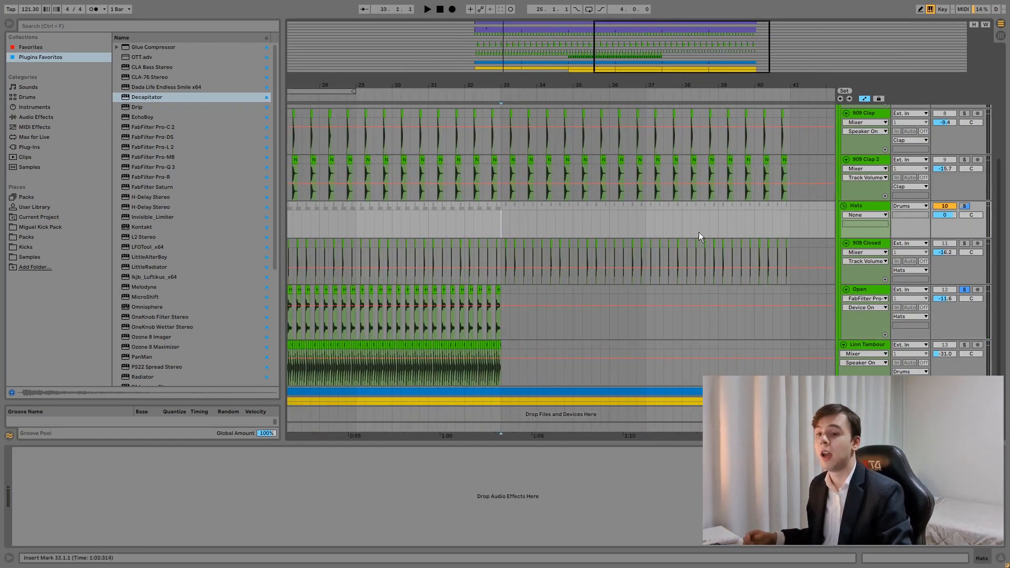
{"action": "left_click", "coordinate": [965, 243]}
{"action": "key", "text": "space"}
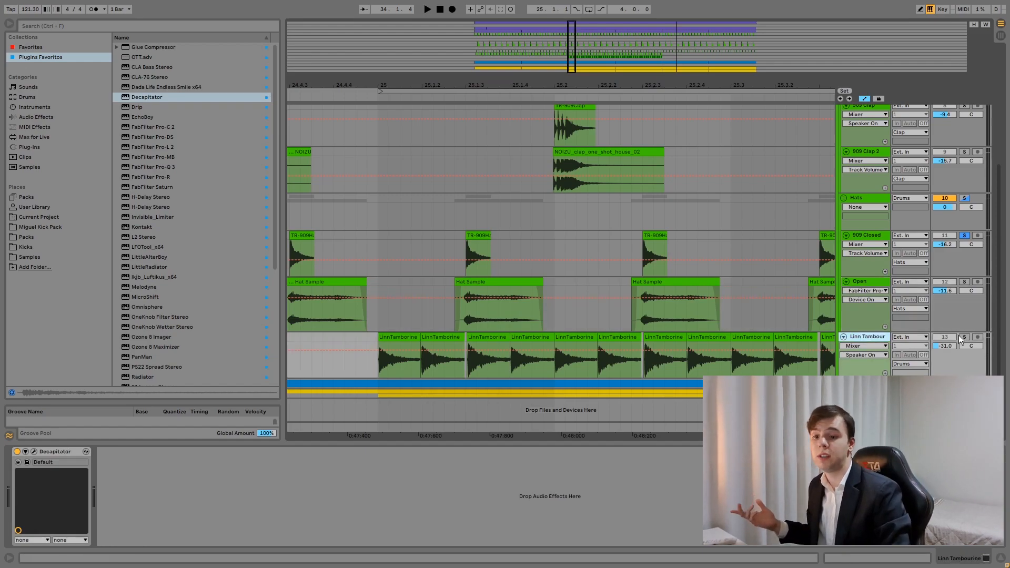
Solo the Linn Tambourine track and listen to it from its first hit at bar 25
{"action": "left_click", "coordinate": [963, 337]}
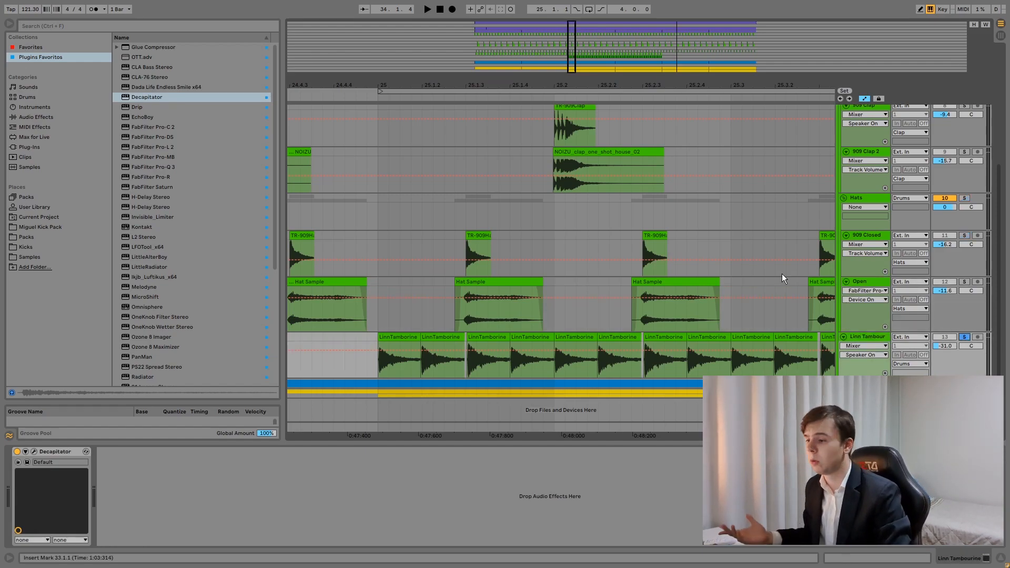
{"action": "mouse_move", "coordinate": [572, 35]}
{"action": "left_mouse_down"}
{"action": "mouse_move", "coordinate": [572, 45]}
{"action": "mouse_move", "coordinate": [571, 21]}
{"action": "left_mouse_up"}
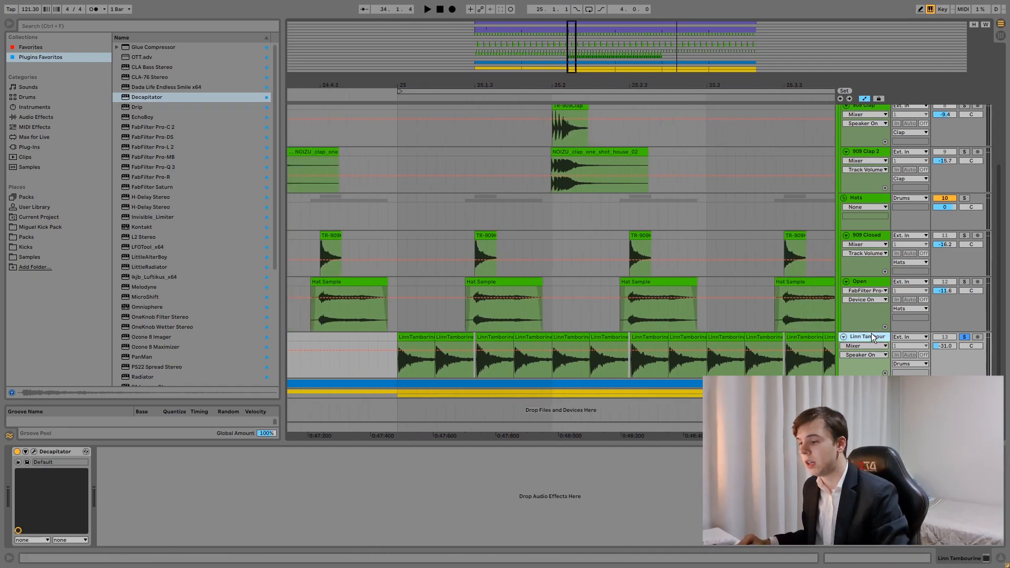
{"action": "left_click_drag", "start_coordinate": [569, 58], "coordinate": [570, 77]}
{"action": "left_click_drag", "start_coordinate": [438, 260], "coordinate": [439, 268]}
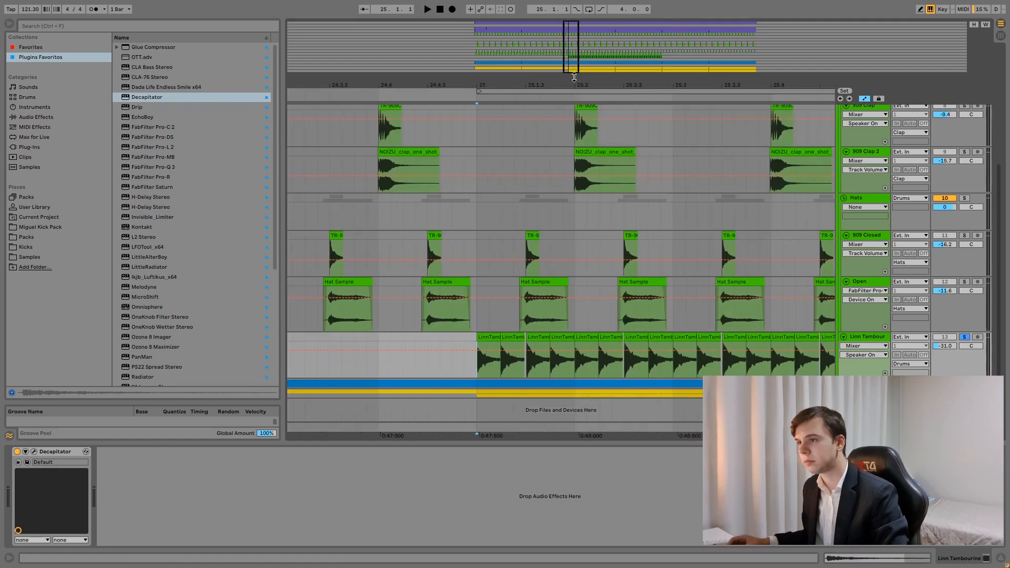
{"action": "key", "text": "space"}
{"action": "left_click_drag", "start_coordinate": [504, 294], "coordinate": [503, 261]}
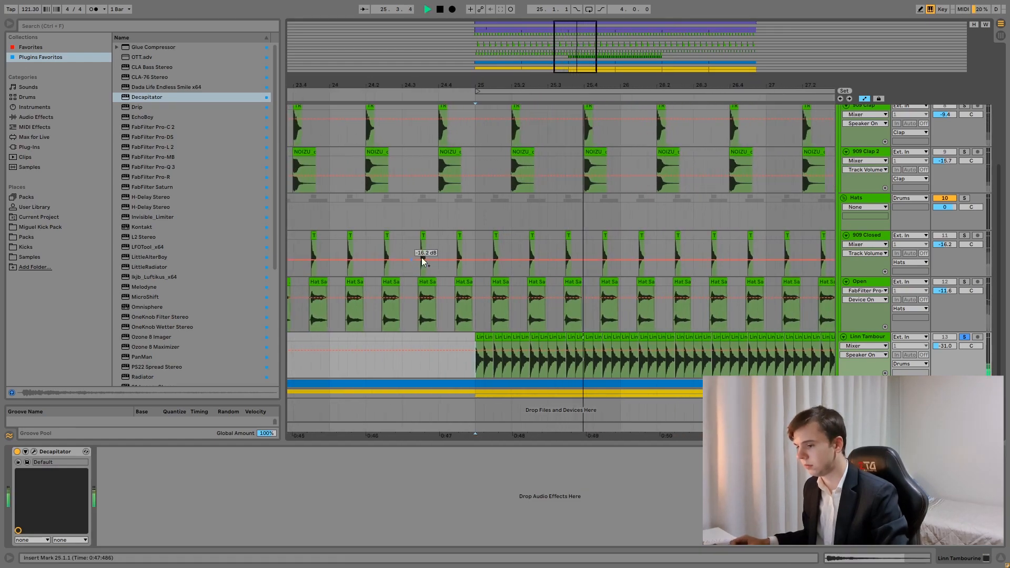
{"action": "key", "text": "space"}
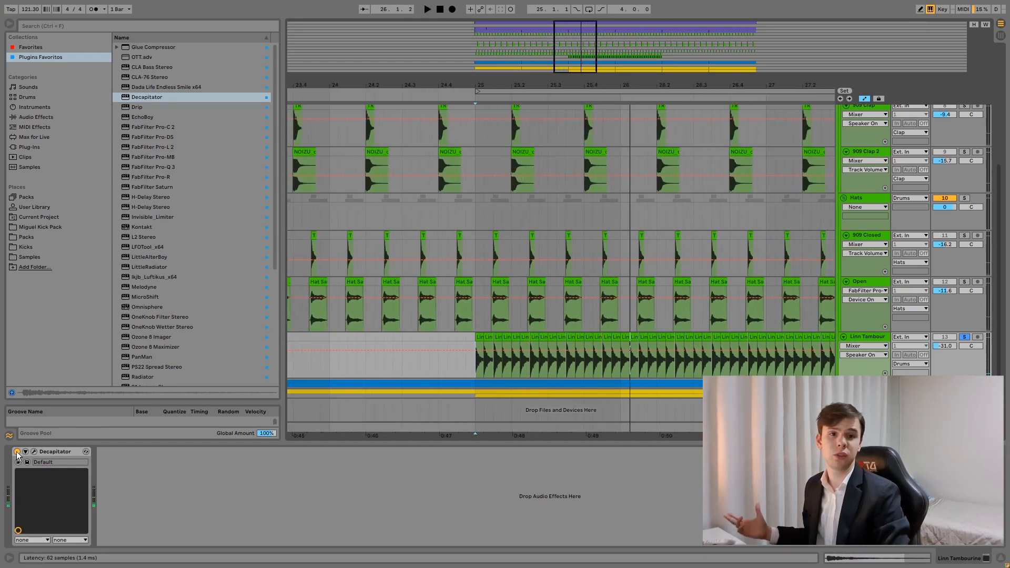
{"action": "key", "text": "space"}
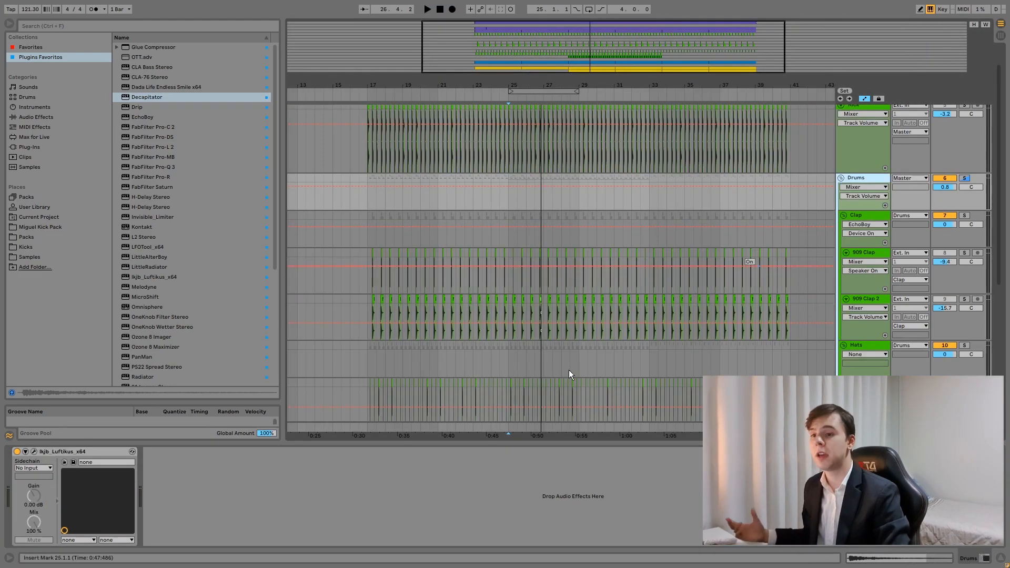
Examine the band and high boost settings of the Luftikus equalizer on the Drums group, and close its window
{"action": "left_click", "coordinate": [34, 452]}
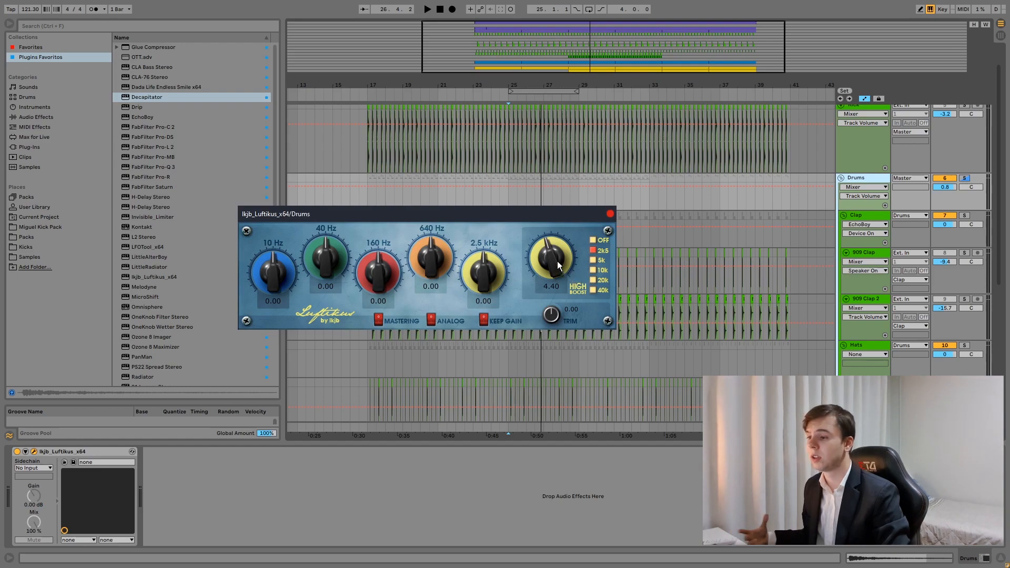
{"action": "left_click", "coordinate": [610, 214]}
Solo the Kick together with the Drums group and listen to the full drum pattern from bar 25
{"action": "scroll", "coordinate": [815, 222], "scroll_direction": "up", "scroll_amount": 1}
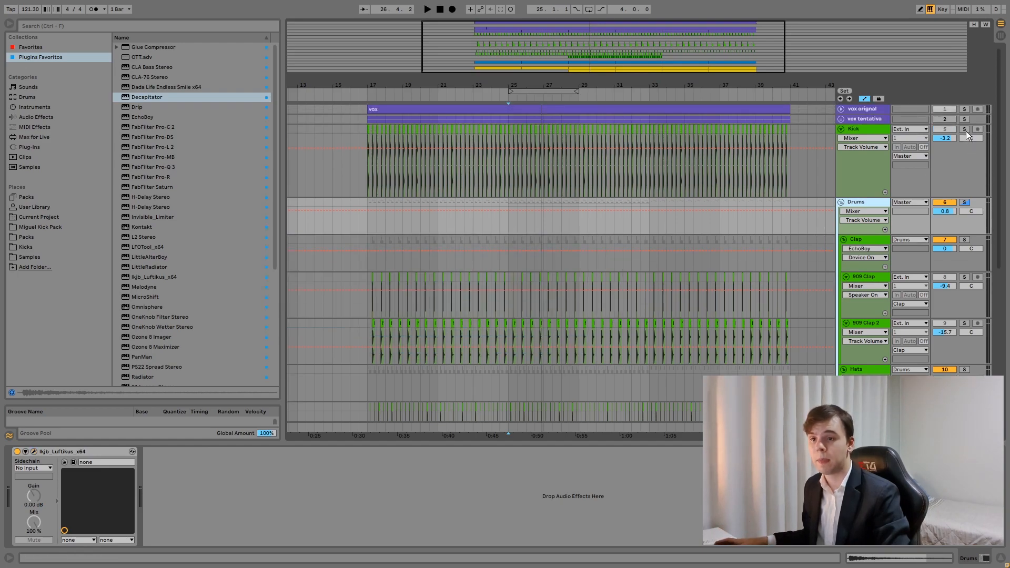
{"action": "key", "text": "space"}
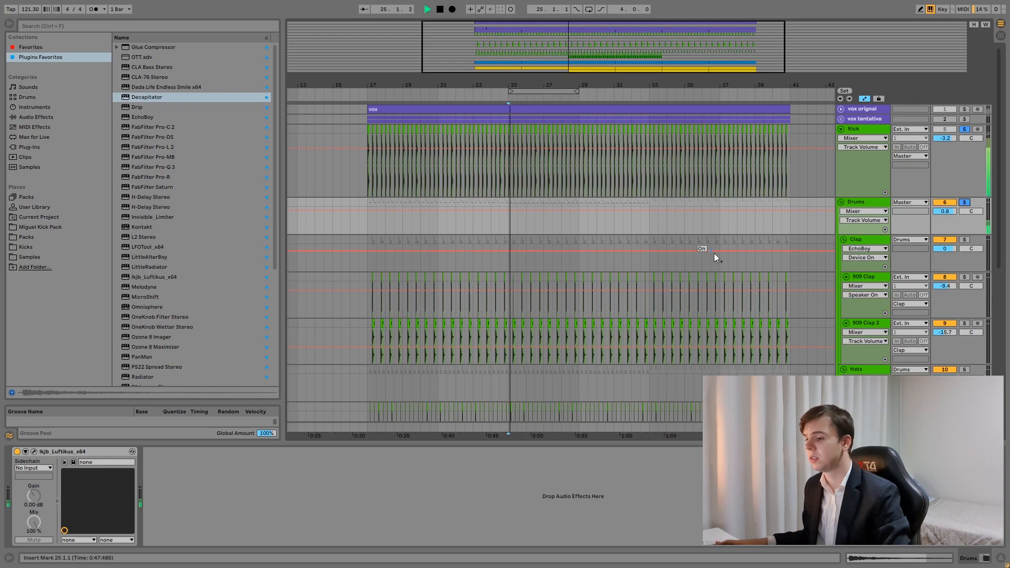
{"action": "scroll", "coordinate": [775, 260], "scroll_direction": "down", "scroll_amount": 5}
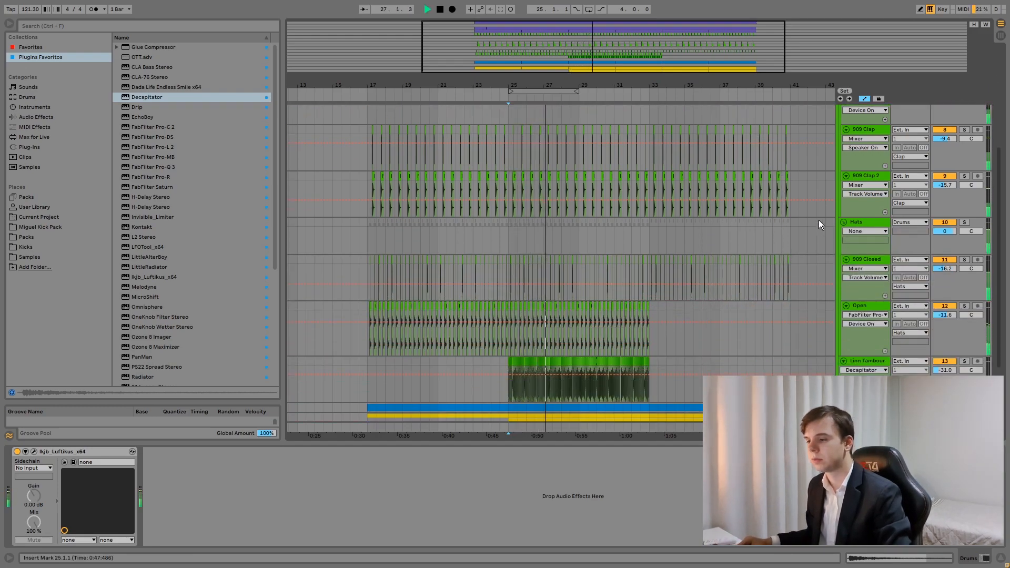
{"action": "scroll", "coordinate": [819, 219], "scroll_direction": "up", "scroll_amount": 2}
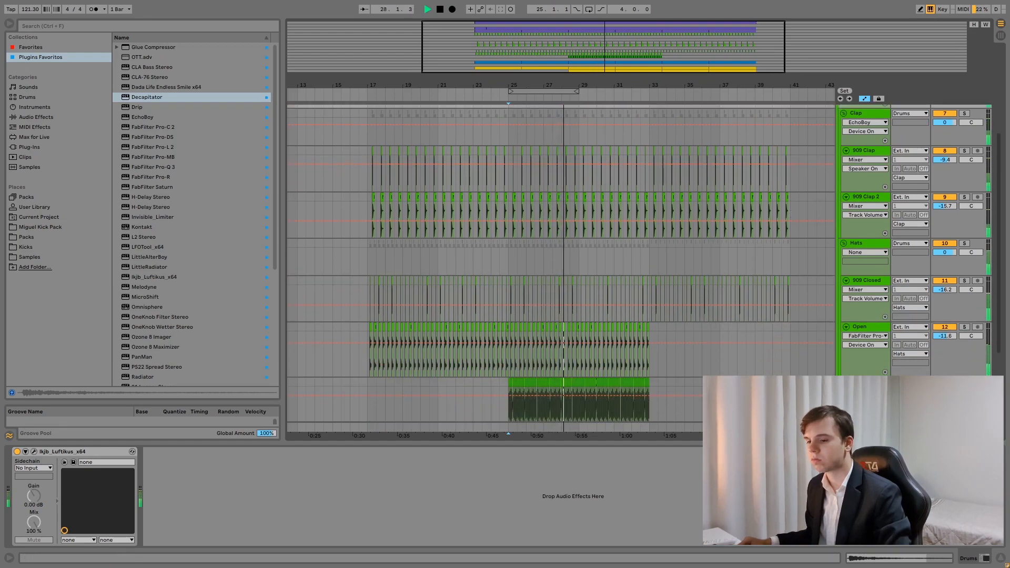
{"action": "scroll", "coordinate": [819, 220], "scroll_direction": "down", "scroll_amount": 2}
{"action": "key", "text": "space"}
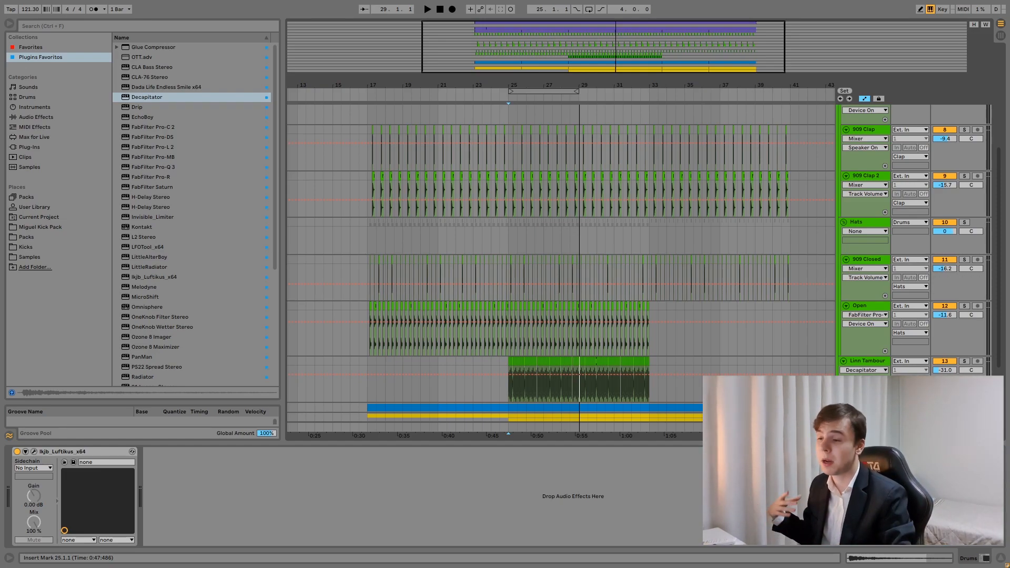
Unfold and solo the vox orignal track and listen to it from bar 17
{"action": "scroll", "coordinate": [844, 352], "scroll_direction": "up", "scroll_amount": 2}
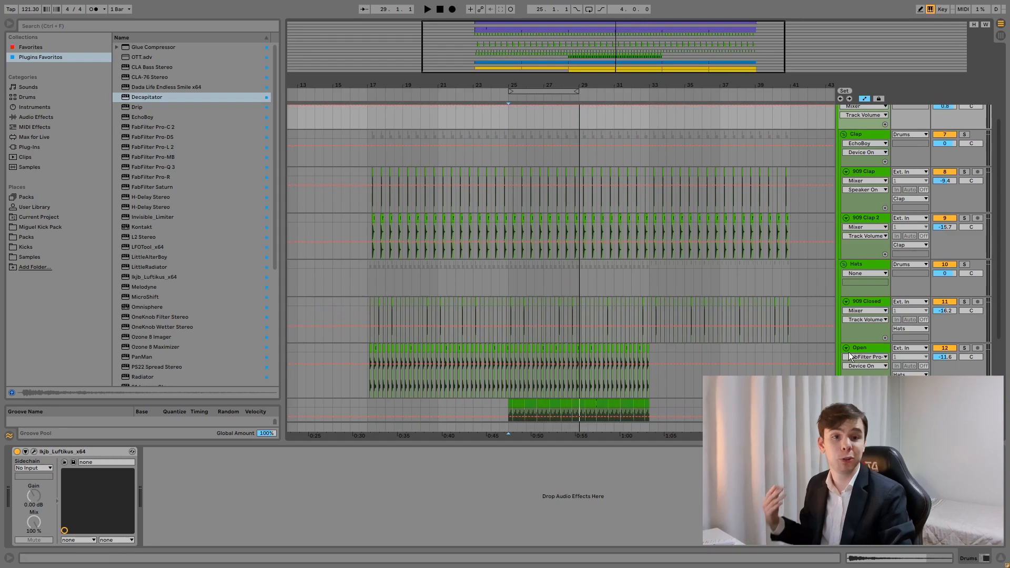
{"action": "scroll", "coordinate": [850, 345], "scroll_direction": "up", "scroll_amount": 2}
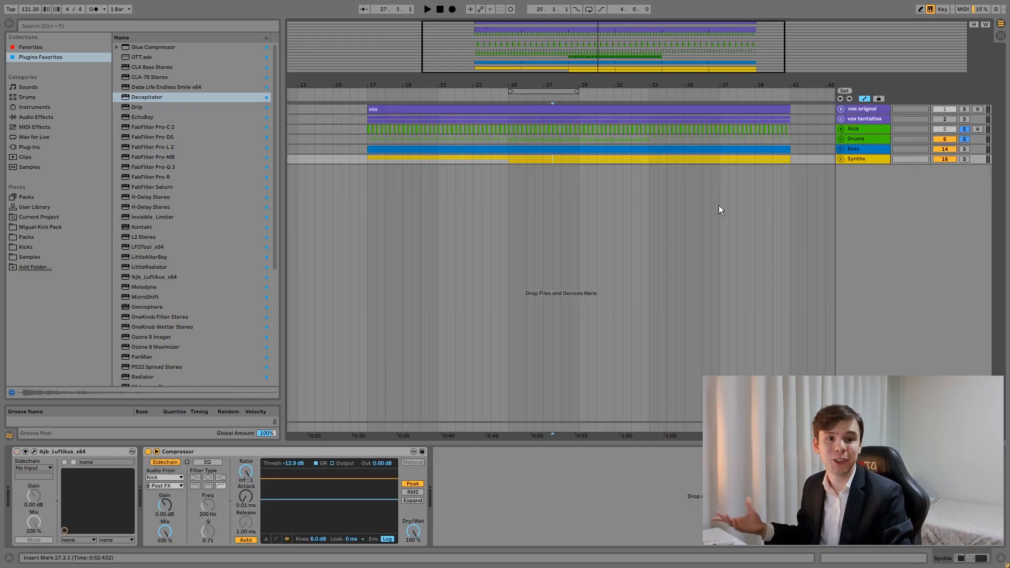
{"action": "left_click", "coordinate": [841, 109]}
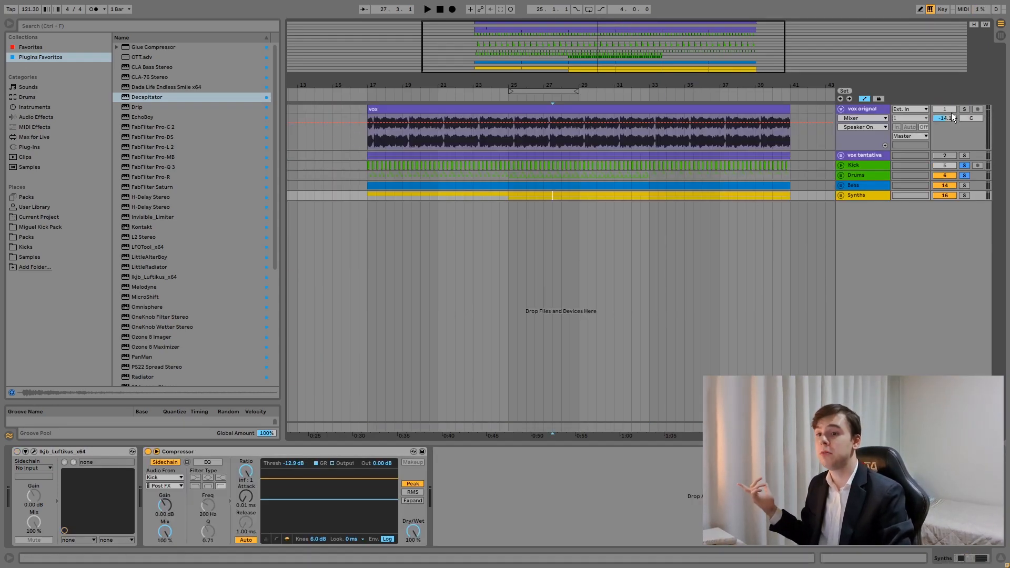
{"action": "left_click", "coordinate": [964, 109]}
{"action": "left_click", "coordinate": [368, 131]}
{"action": "key", "text": "space"}
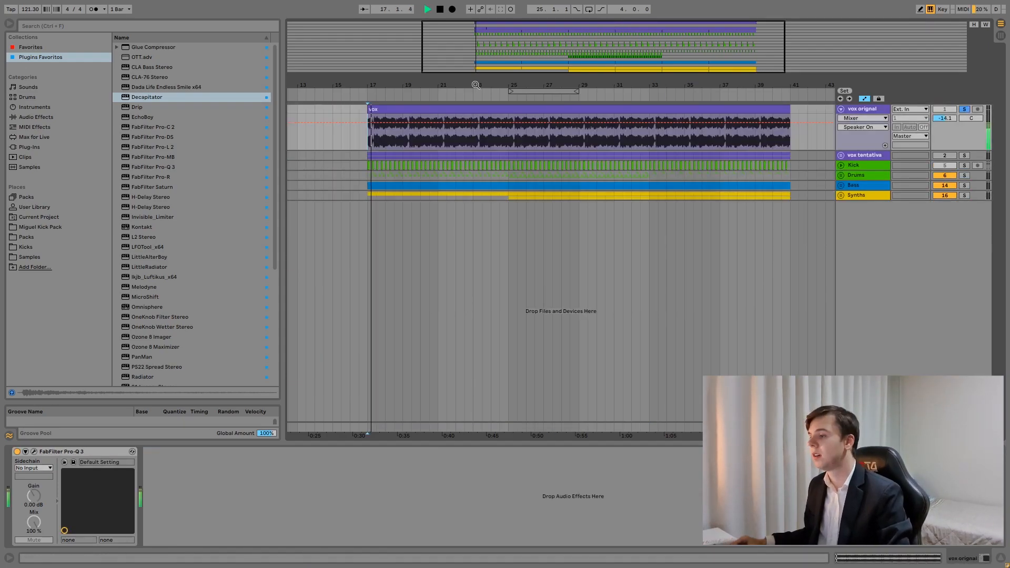
{"action": "left_click_drag", "start_coordinate": [478, 30], "coordinate": [478, 45]}
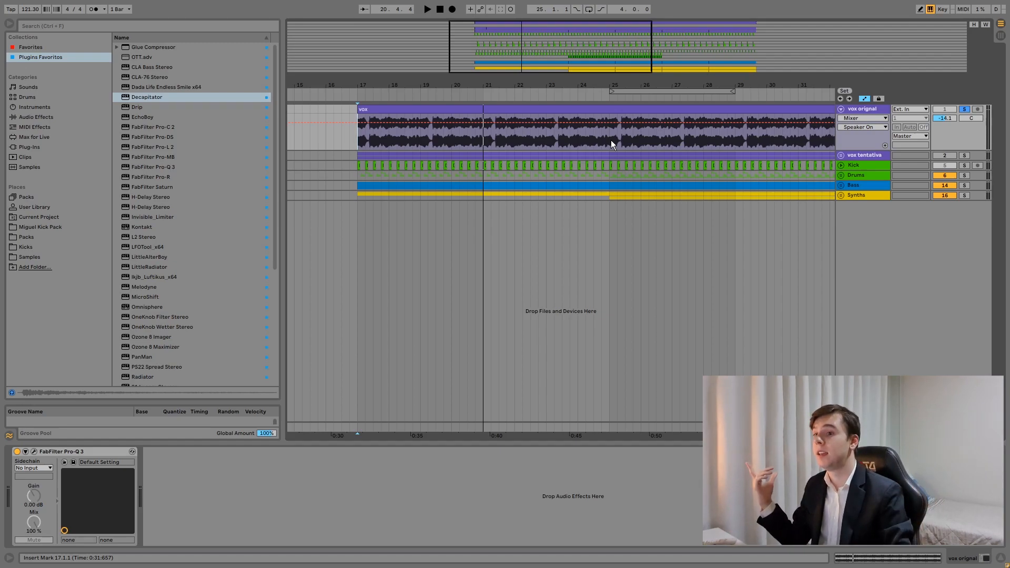
Unfold the vox tentativa group and its 3 Serum track, and examine the notes and the Serum patch
{"action": "left_click", "coordinate": [839, 156]}
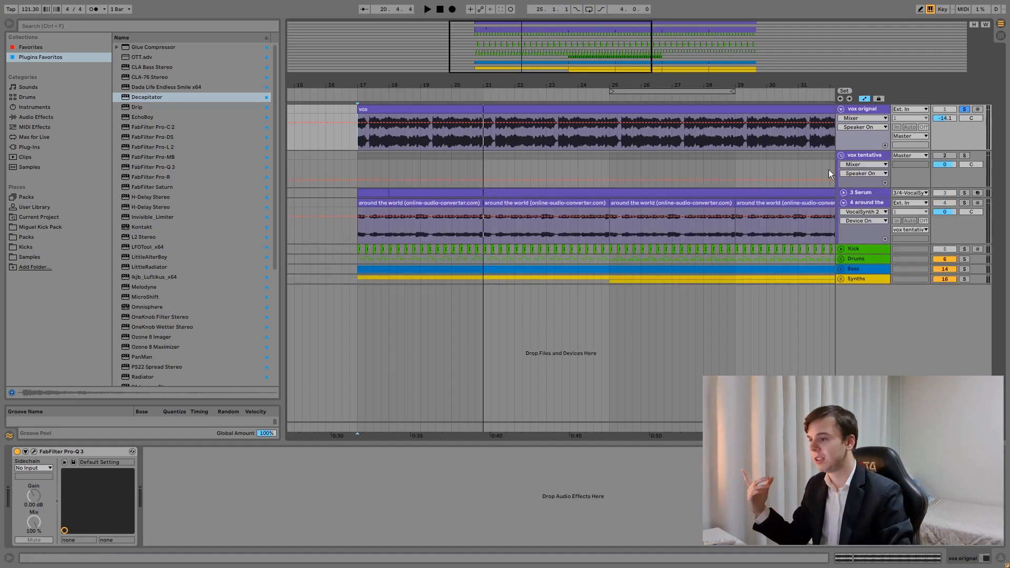
{"action": "left_click", "coordinate": [863, 192]}
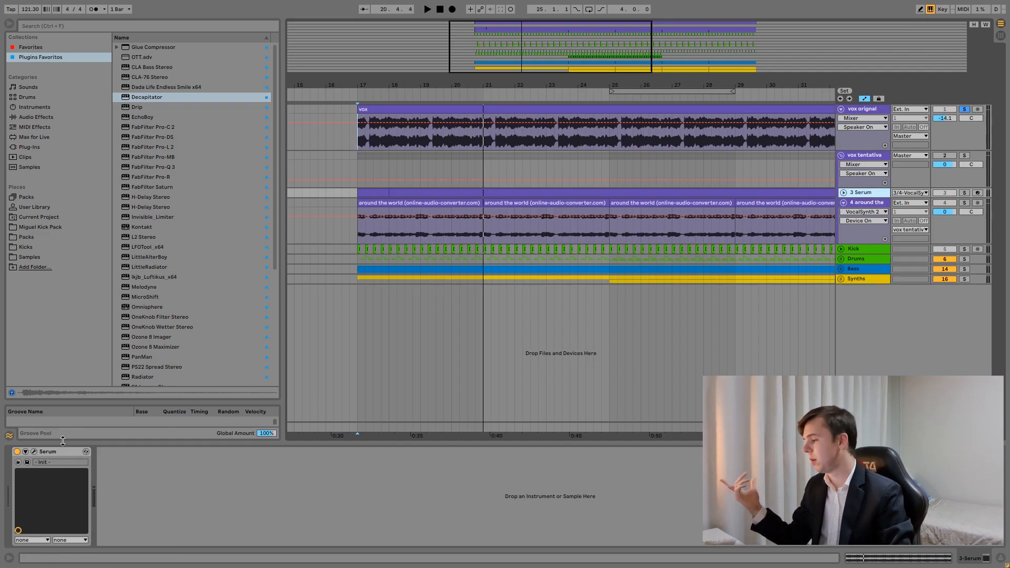
{"action": "key", "text": "u"}
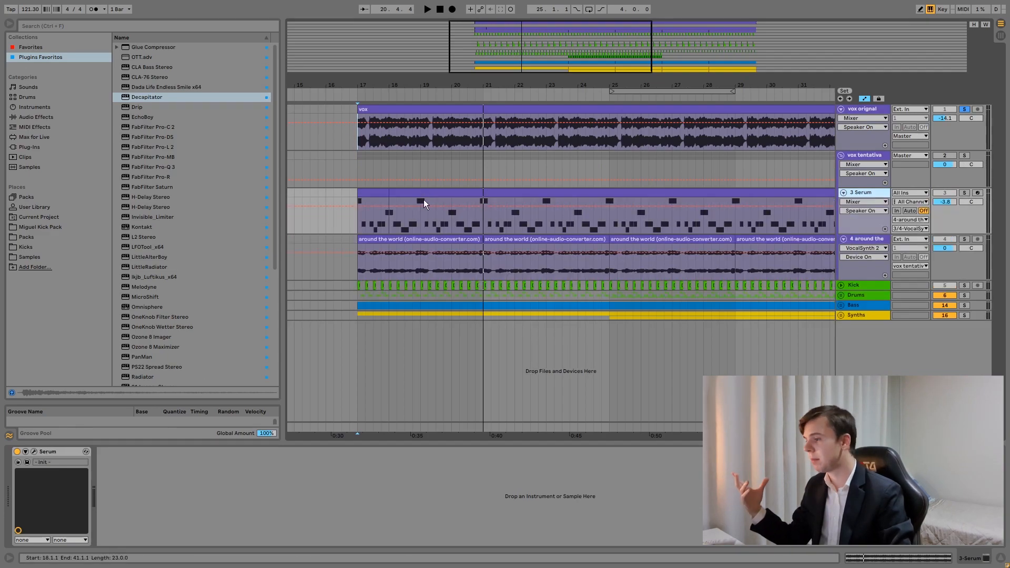
{"action": "left_click", "coordinate": [34, 451]}
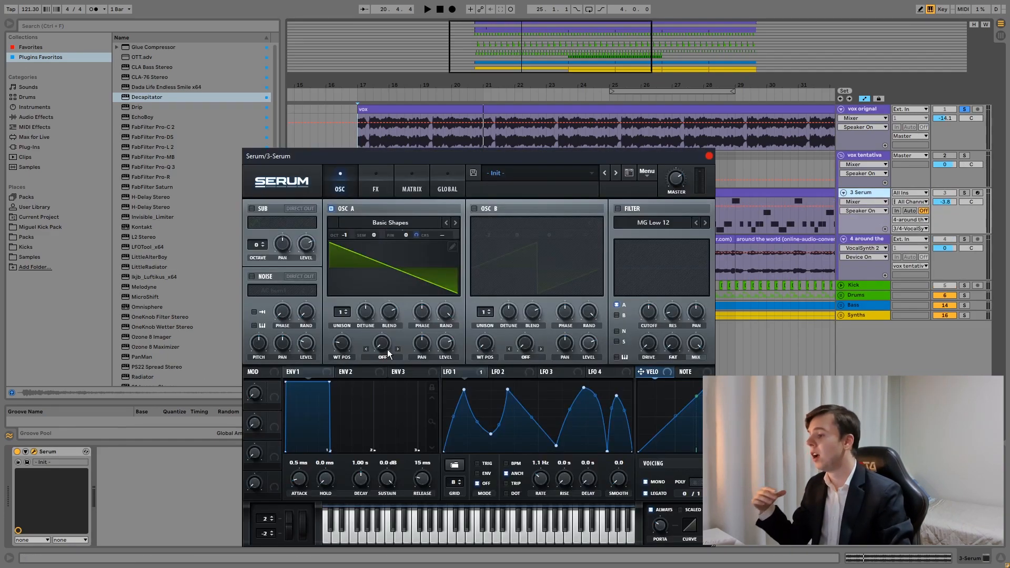
{"action": "left_click", "coordinate": [708, 156]}
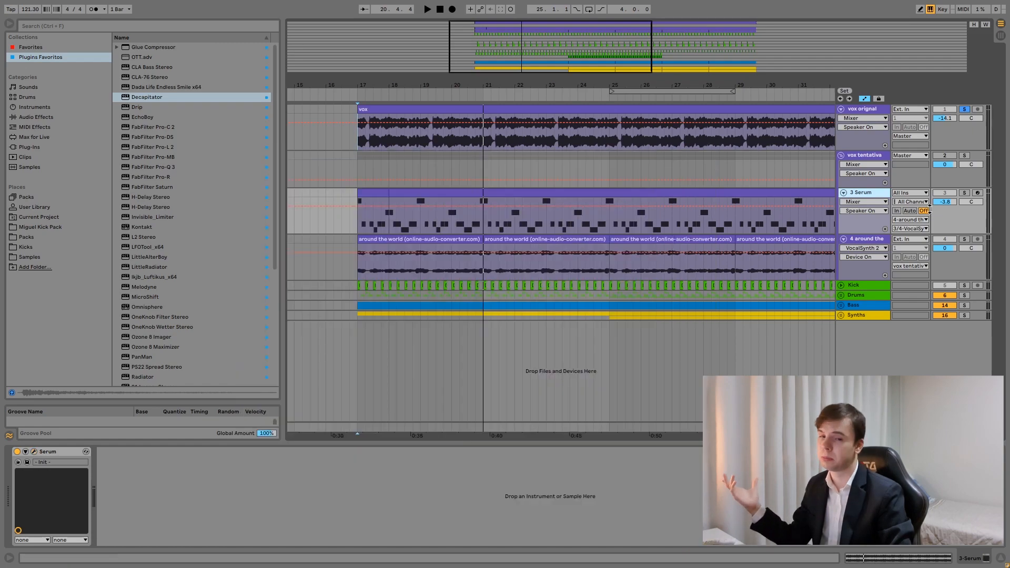
Show the effects chain of the around the world vocal track, and listen to the soloed vox tentativa group from bar 17
{"action": "left_click", "coordinate": [888, 243]}
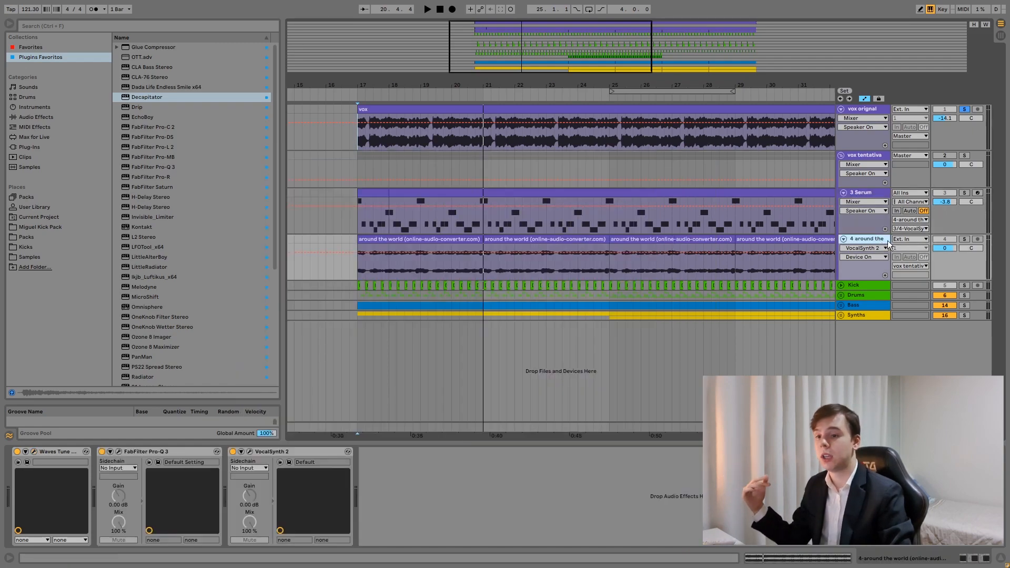
{"action": "left_click", "coordinate": [964, 158]}
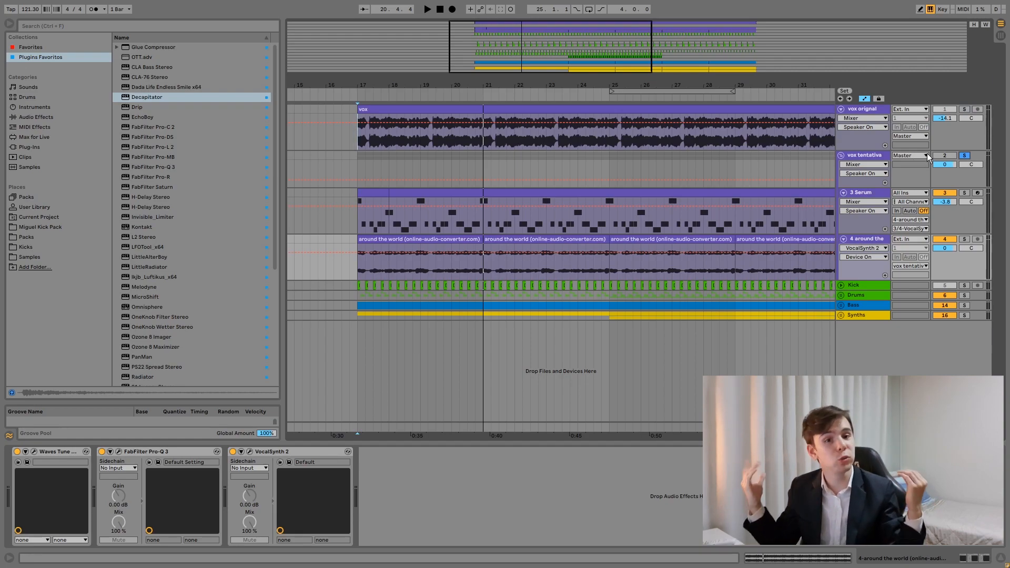
{"action": "key", "text": "space"}
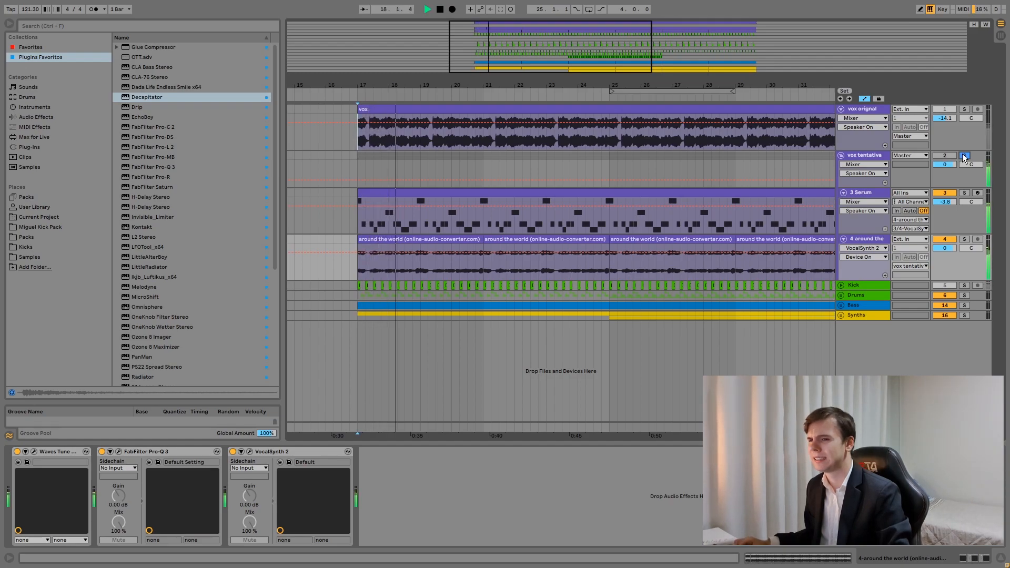
Activate the vox tentativa group, unsolo it and mute the vox orignal track so the recreated vocal plays with the full mix
{"action": "left_click", "coordinate": [951, 155]}
{"action": "left_click", "coordinate": [964, 156]}
{"action": "left_click", "coordinate": [948, 109]}
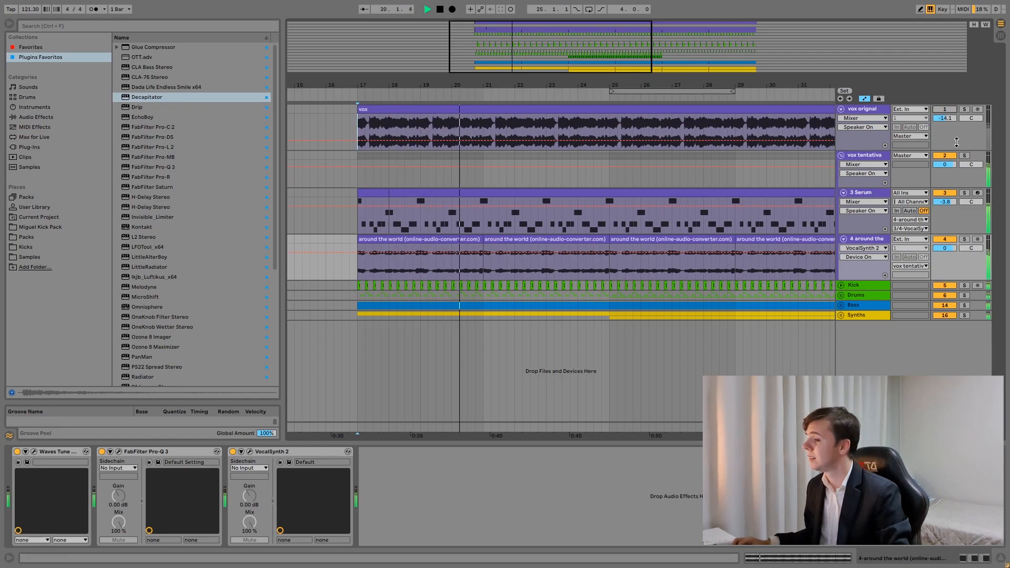